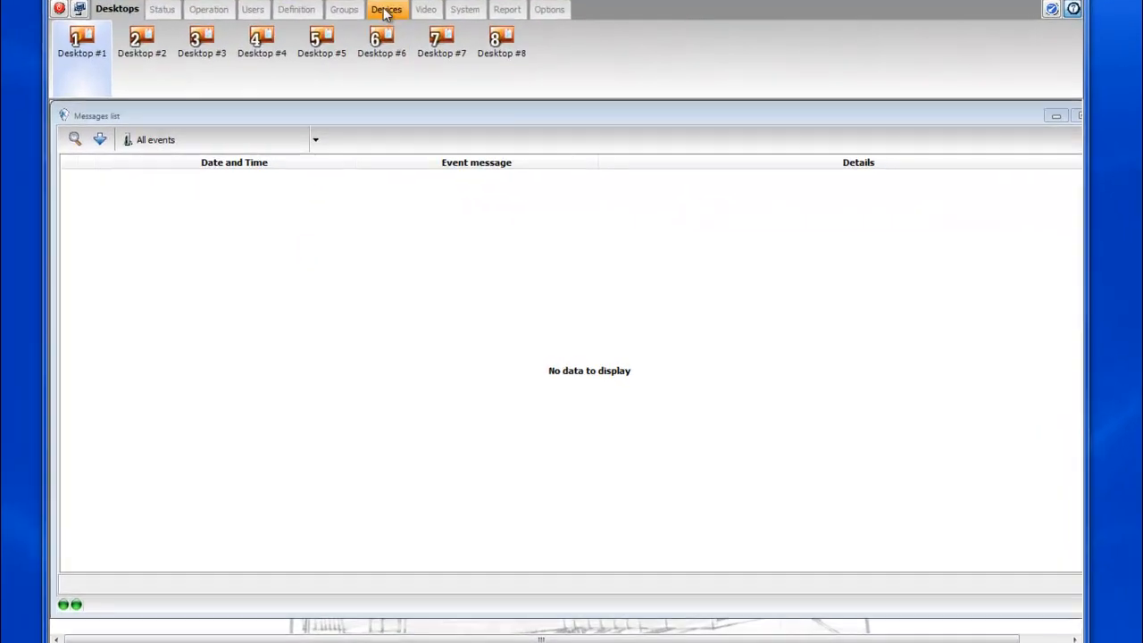
Create and save a new site named "Your Business" in both English and French
{"action": "left_click", "coordinate": [403, 38]}
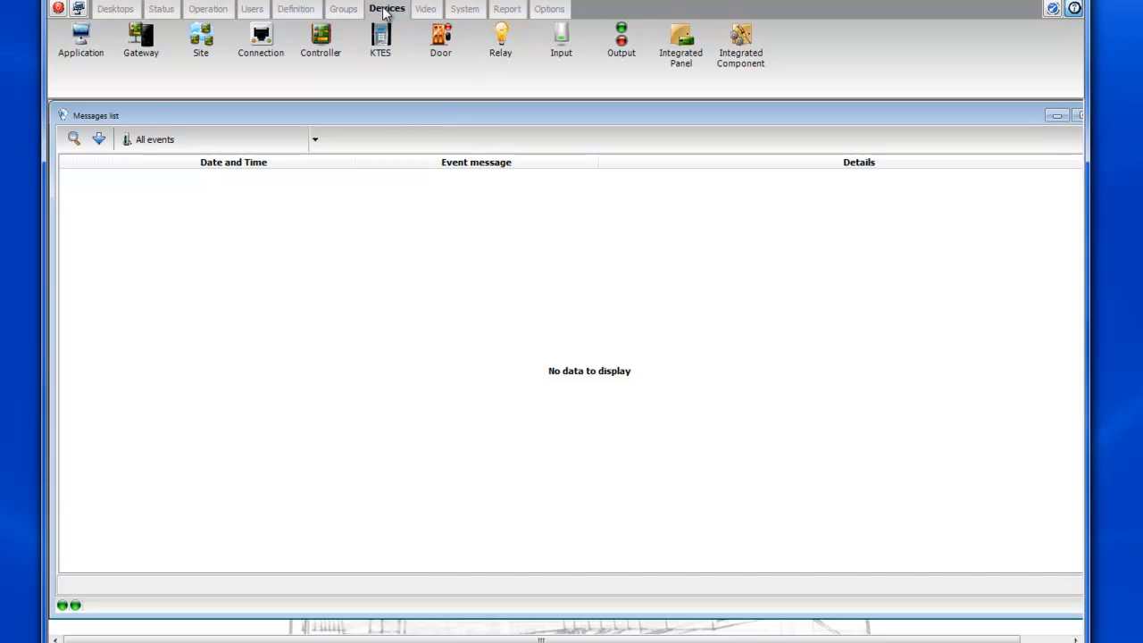
{"action": "left_click", "coordinate": [200, 65]}
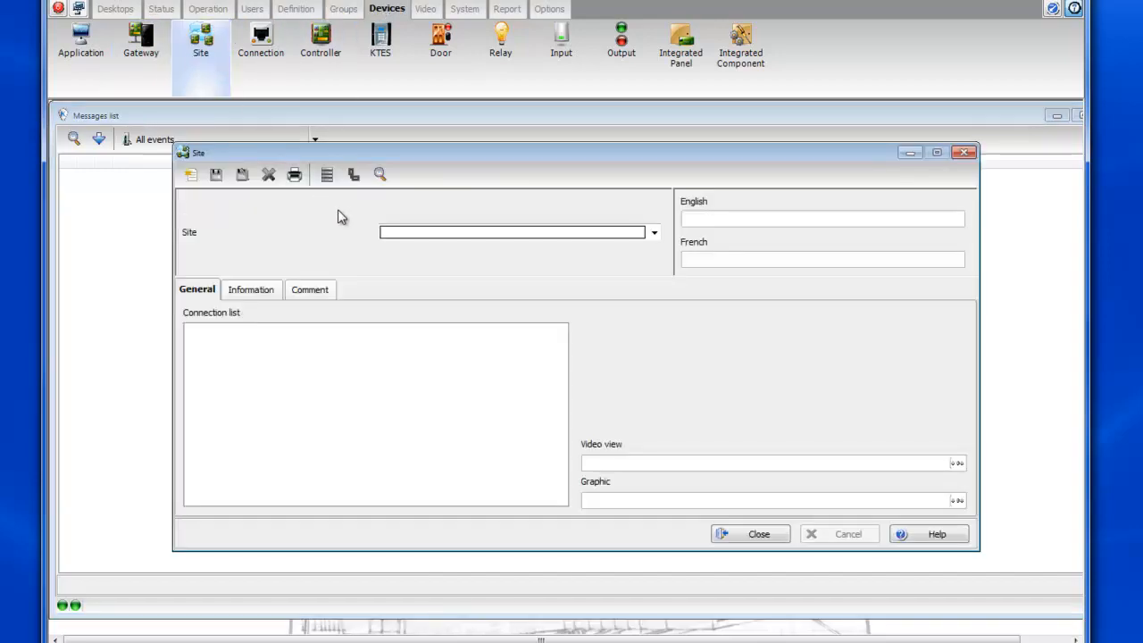
{"action": "left_click", "coordinate": [393, 234]}
{"action": "left_click", "coordinate": [392, 234]}
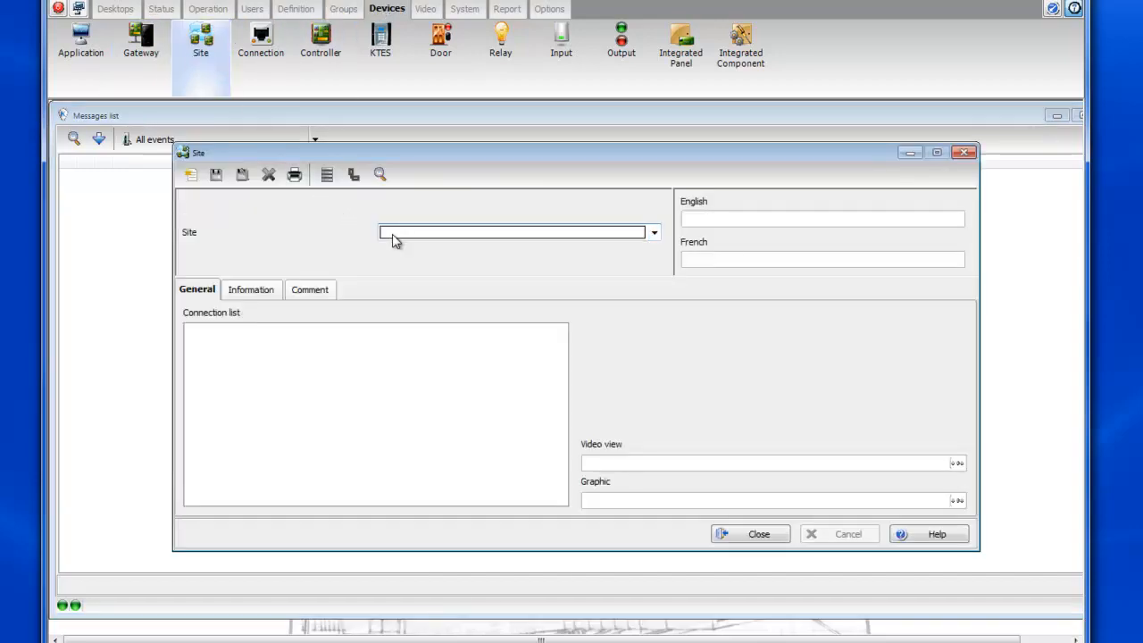
{"action": "left_click", "coordinate": [193, 177]}
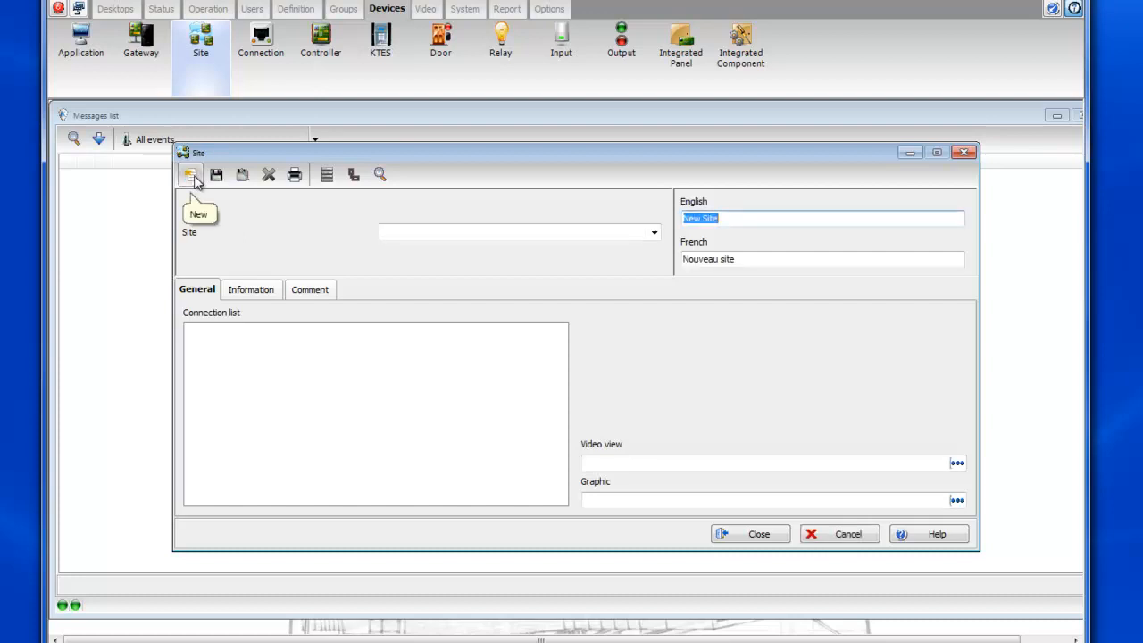
{"action": "type", "text": "Your Business"}
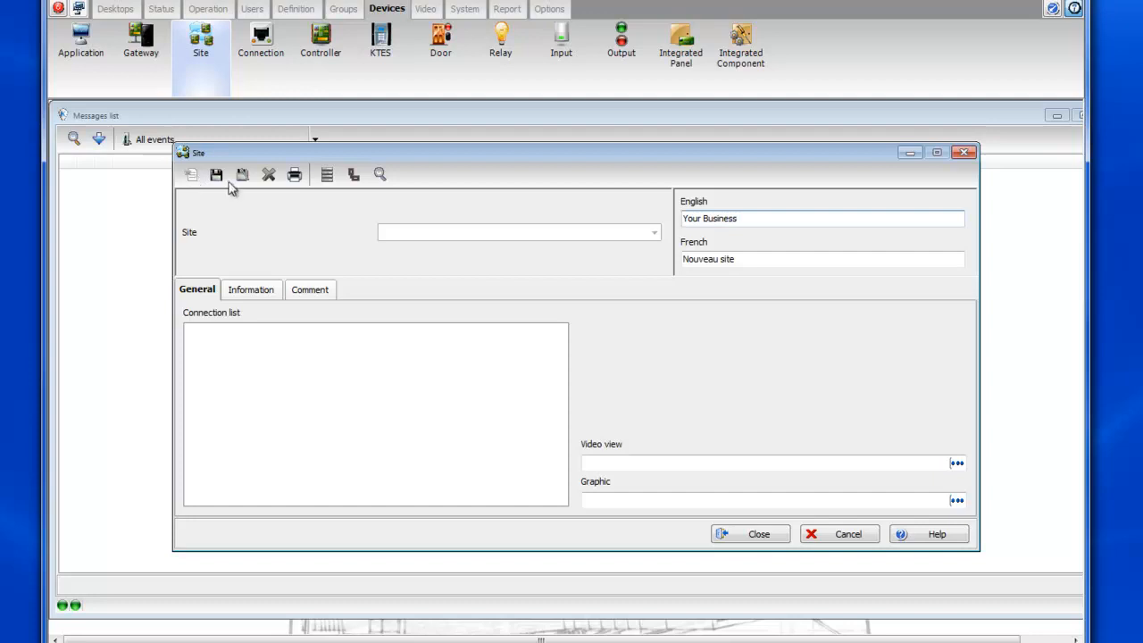
{"action": "left_click", "coordinate": [699, 259]}
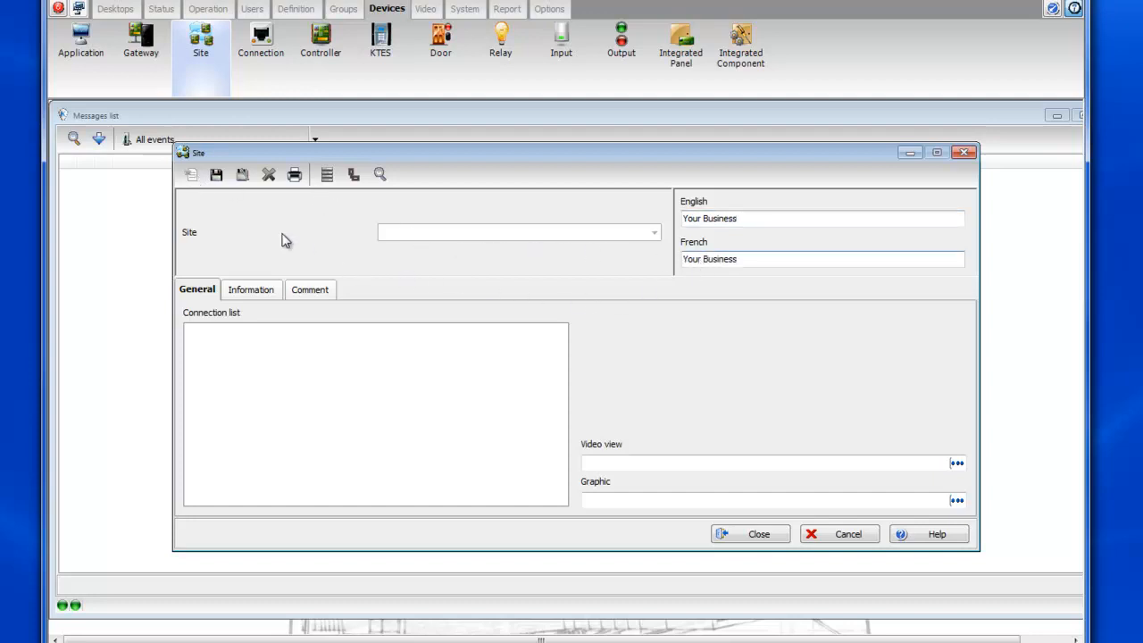
{"action": "left_click", "coordinate": [215, 176]}
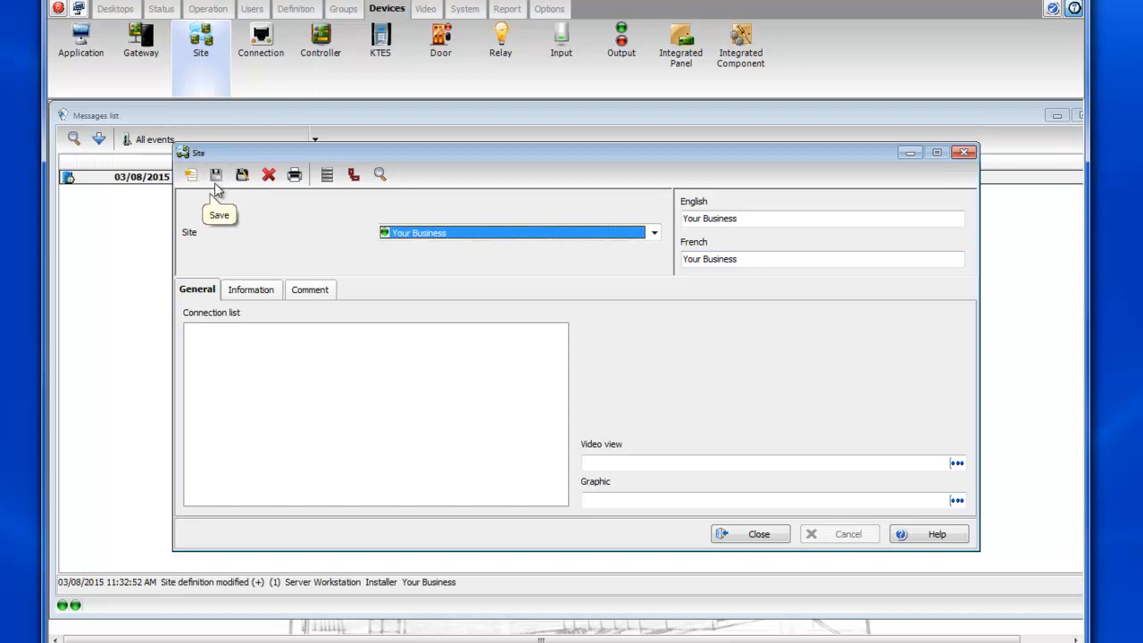
{"action": "left_click", "coordinate": [756, 534]}
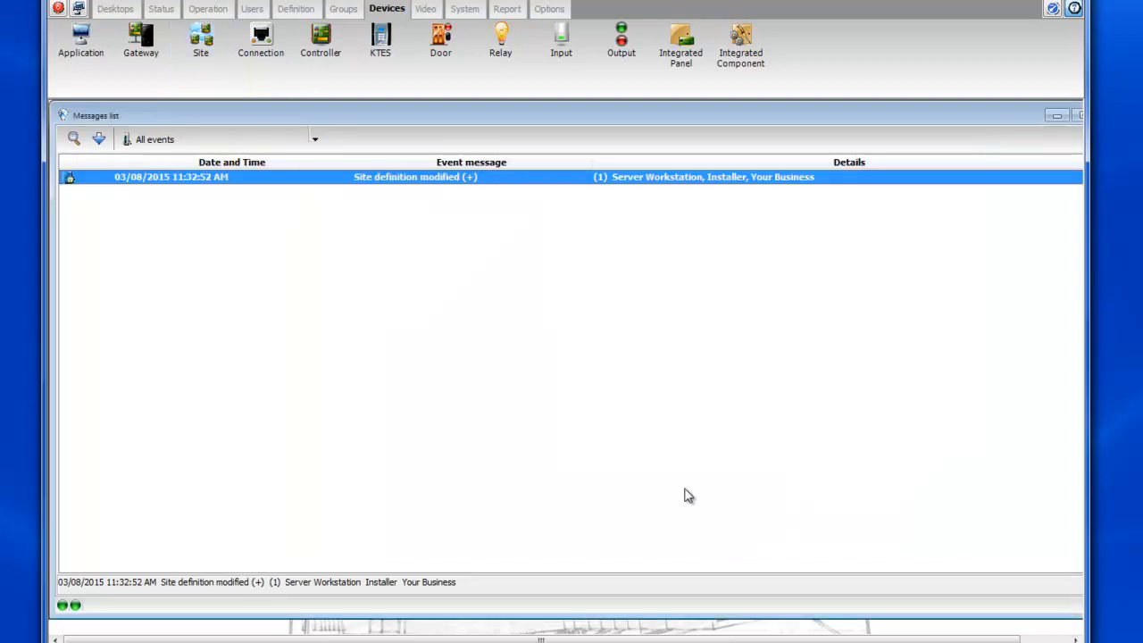
Create a connection under the 02 - Multi-Site Gateway, named "Building A" in both English and French
{"action": "left_click", "coordinate": [259, 55]}
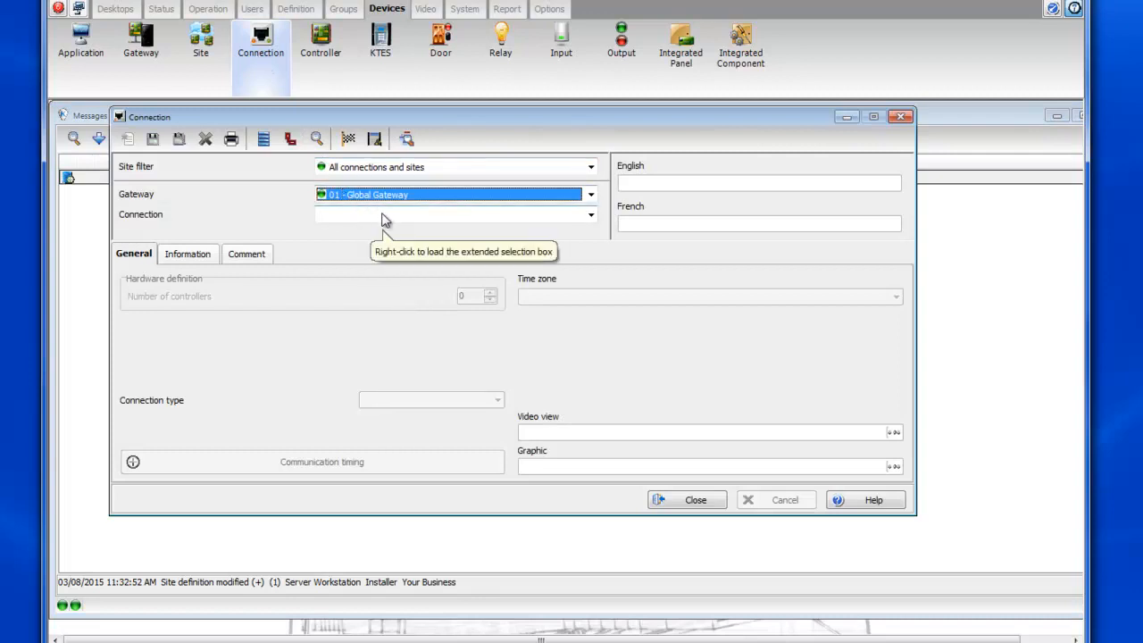
{"action": "left_click", "coordinate": [384, 197]}
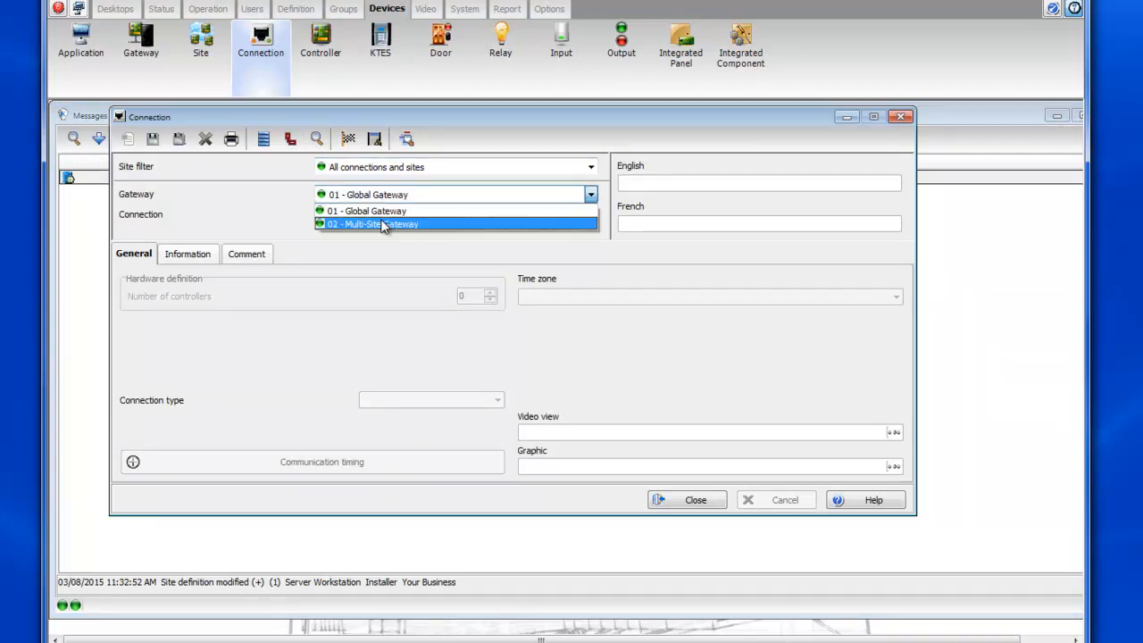
{"action": "left_click", "coordinate": [383, 224]}
{"action": "left_click", "coordinate": [380, 221]}
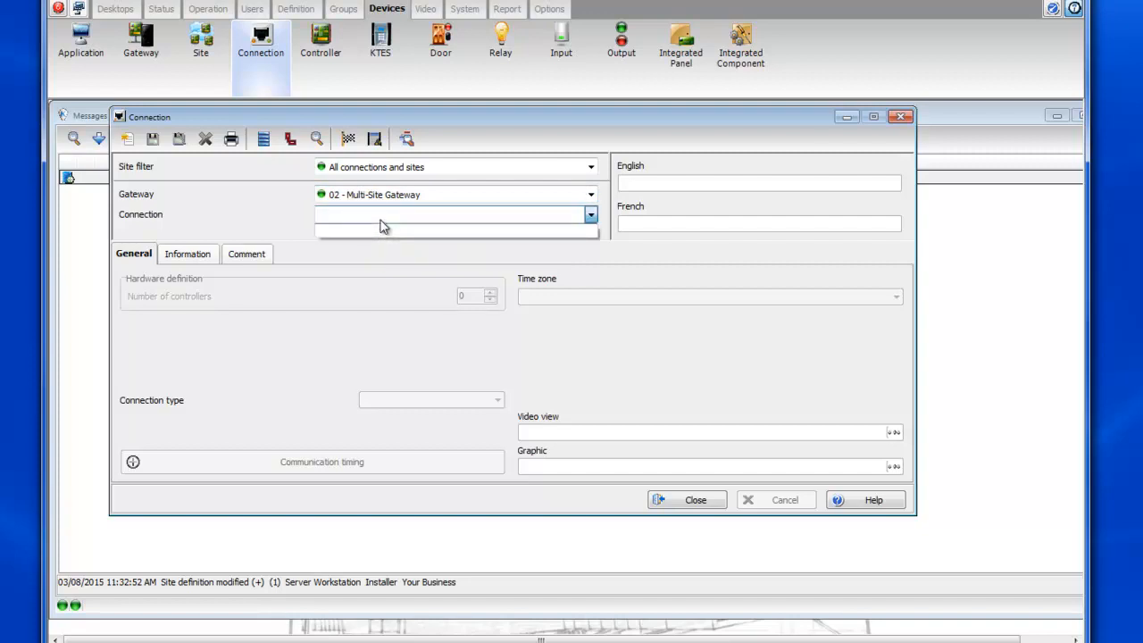
{"action": "left_click", "coordinate": [380, 225]}
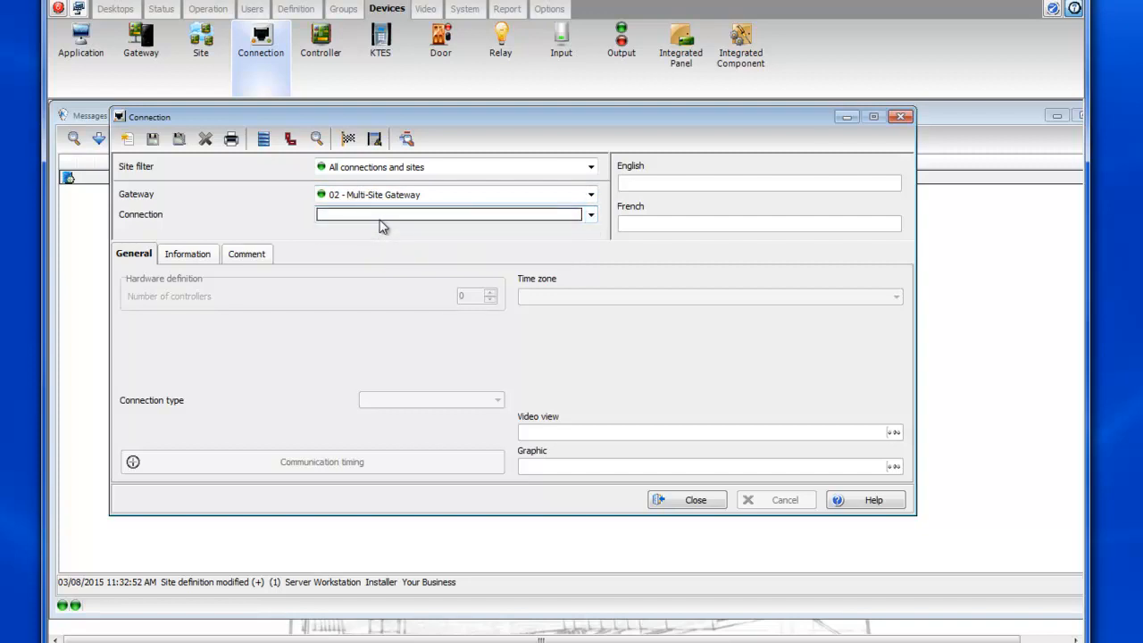
{"action": "left_click", "coordinate": [127, 140]}
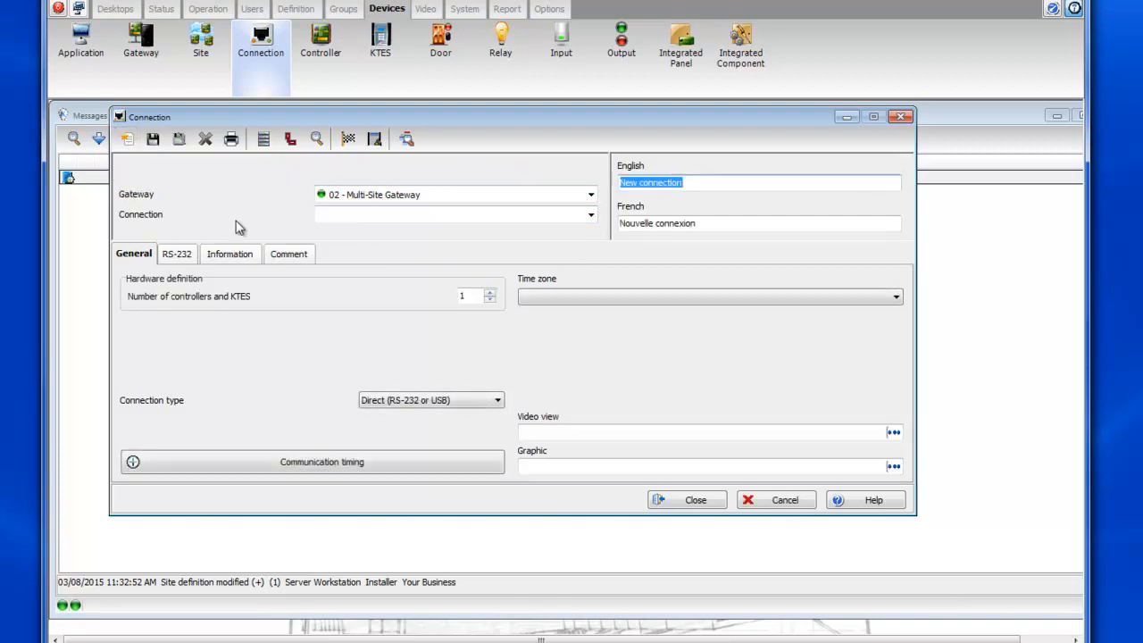
{"action": "type", "text": "Bui"}
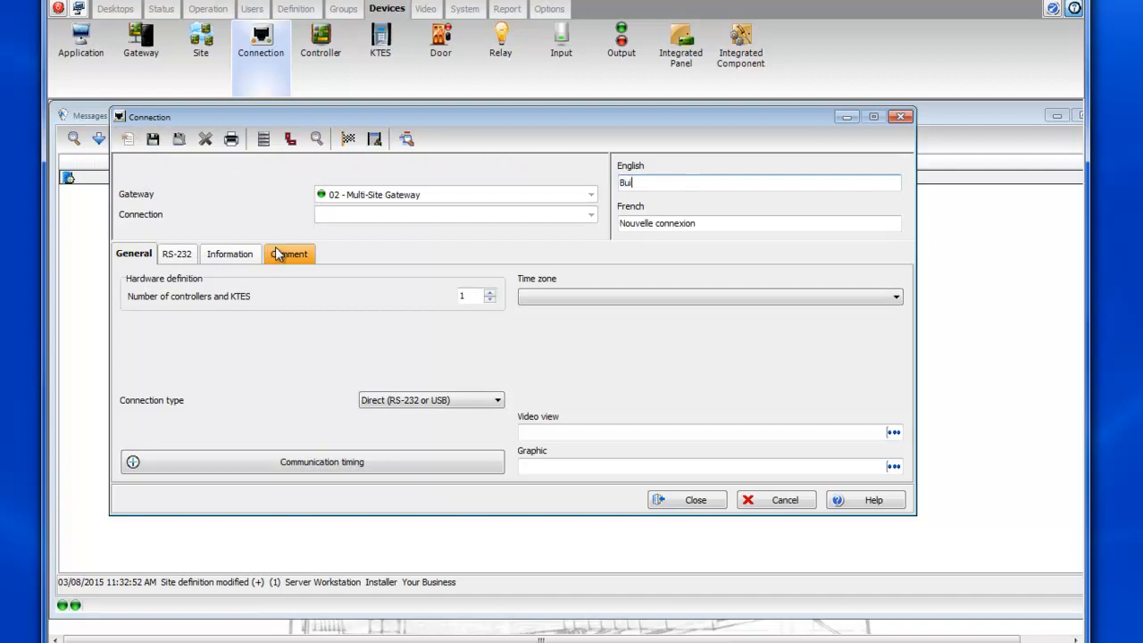
{"action": "type", "text": "lding A"}
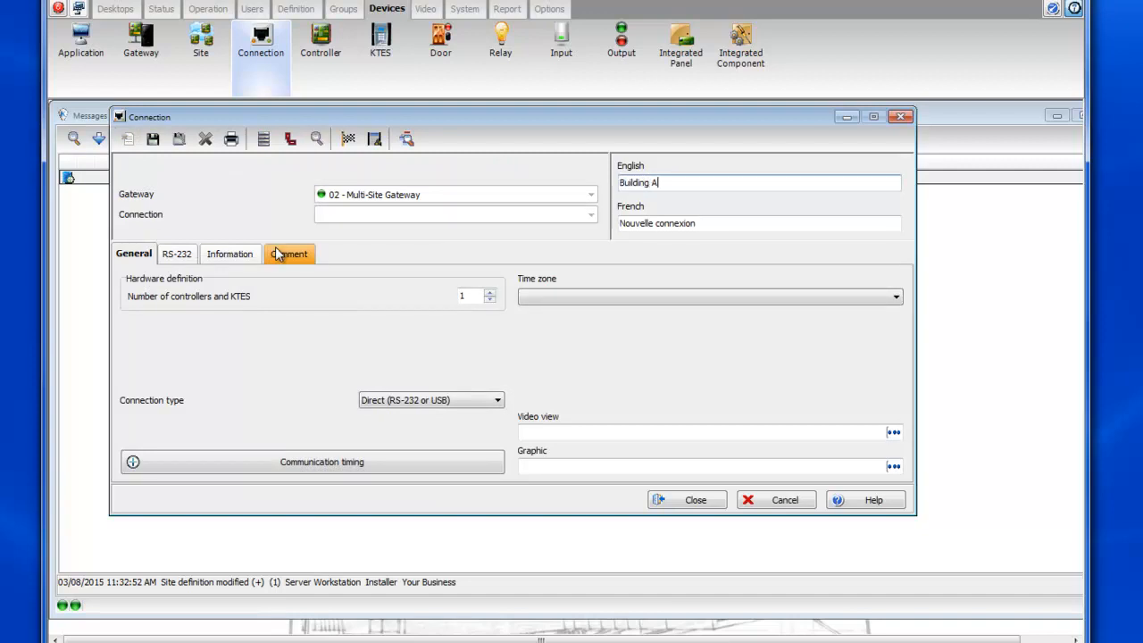
{"action": "left_click", "coordinate": [640, 230]}
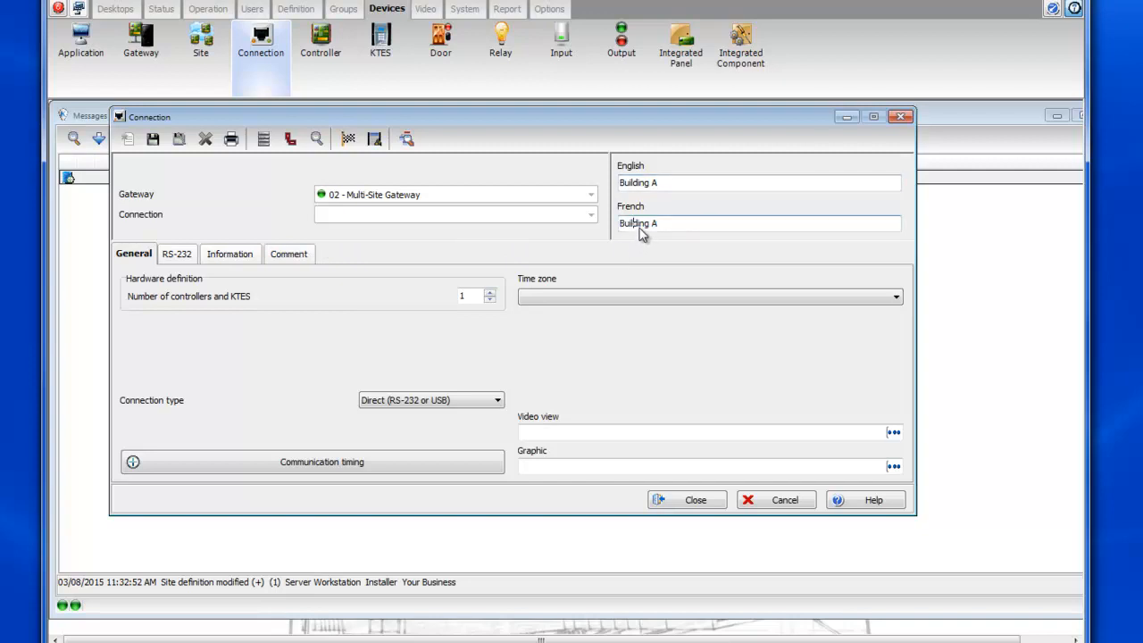
Save the Building A connection and include it in the Your Business site
{"action": "left_click", "coordinate": [154, 141]}
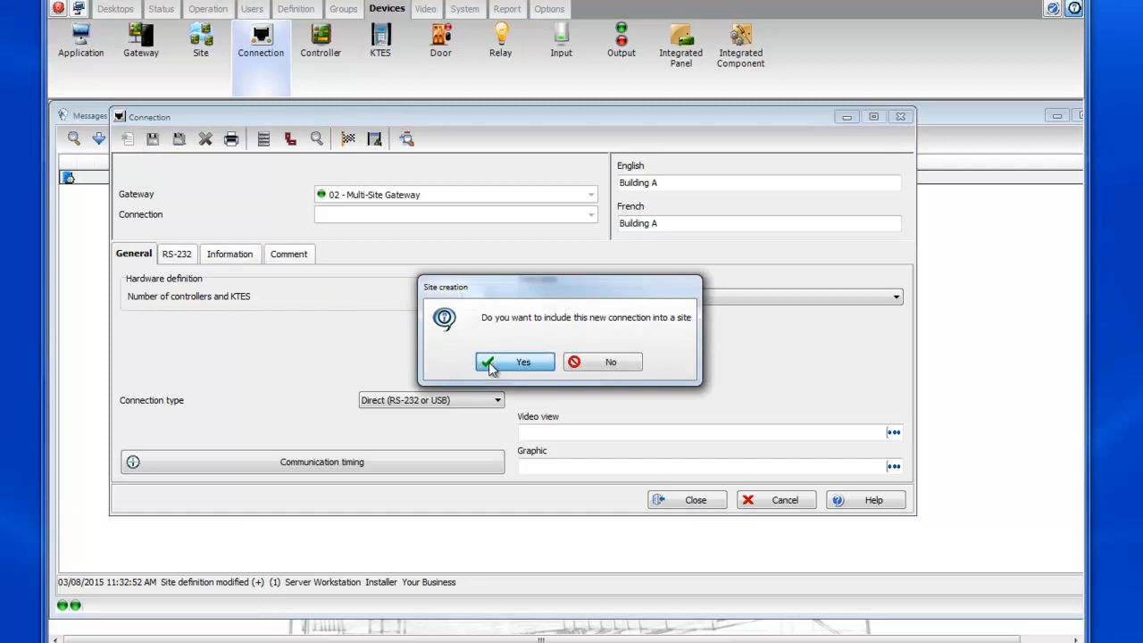
{"action": "left_click", "coordinate": [515, 362]}
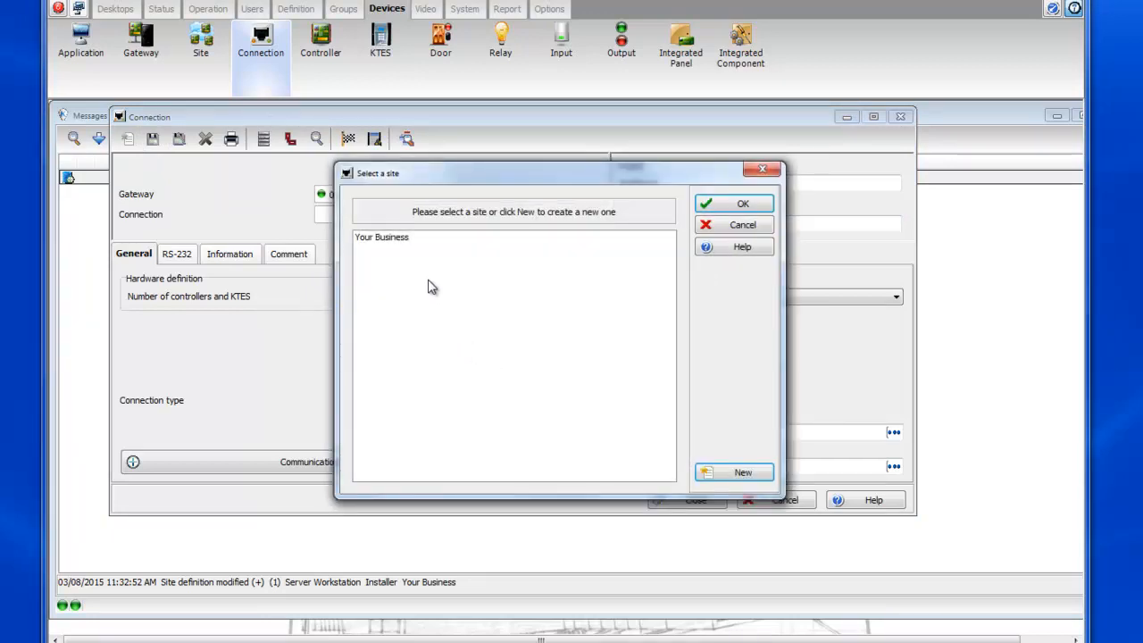
{"action": "left_click", "coordinate": [399, 240]}
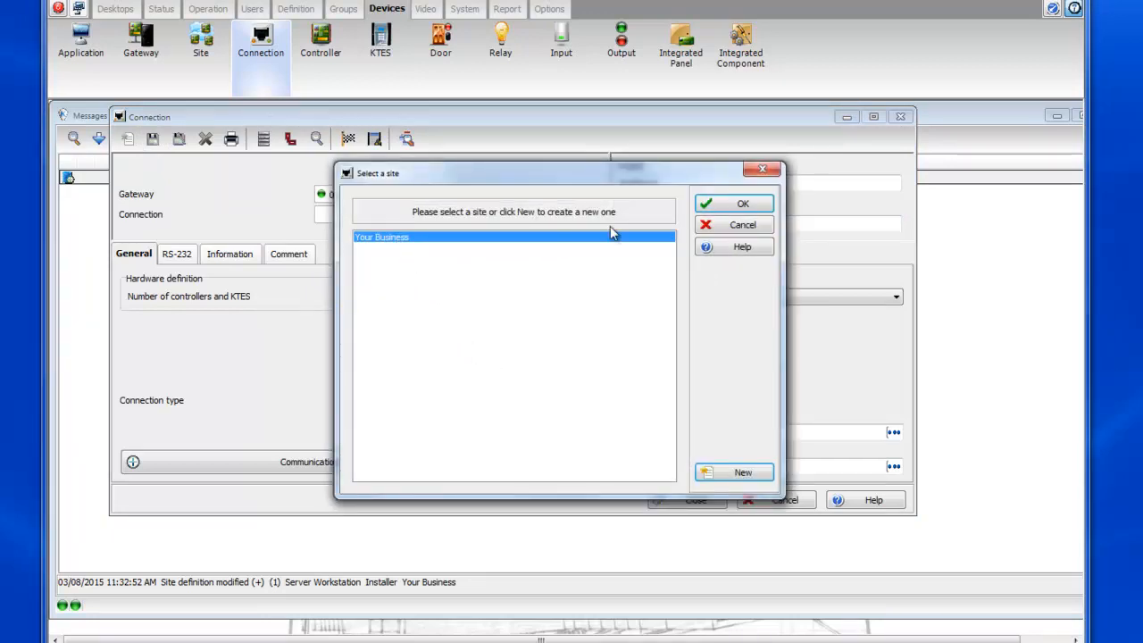
{"action": "left_click", "coordinate": [717, 206]}
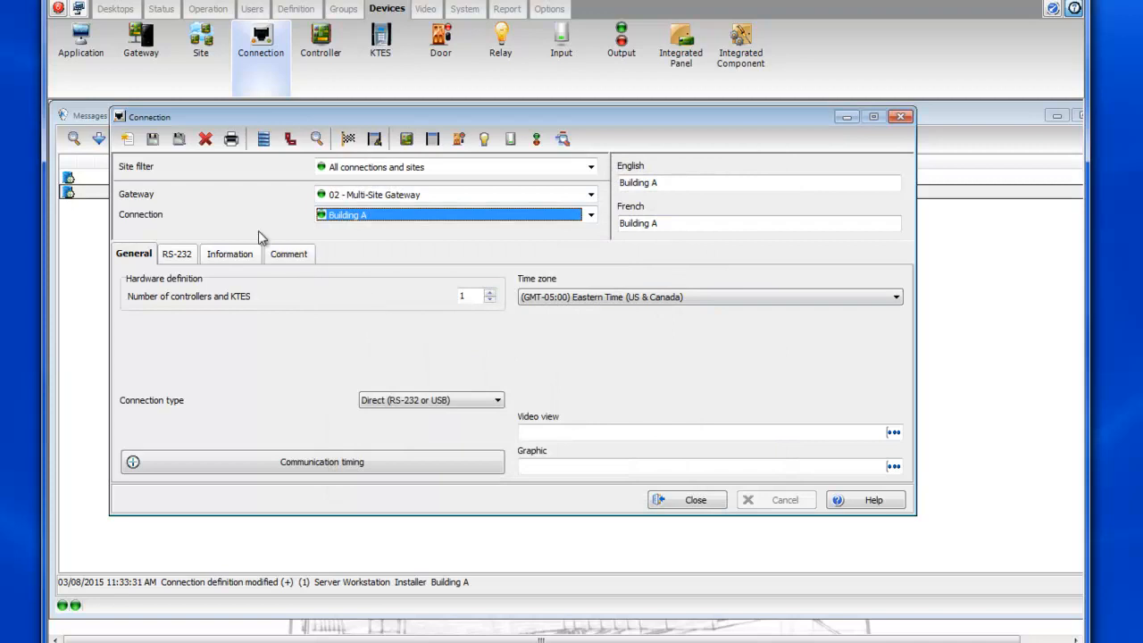
Create a connection named "Building B" in both languages and save it into the Your Business site
{"action": "left_click", "coordinate": [128, 140]}
{"action": "type", "text": "B"}
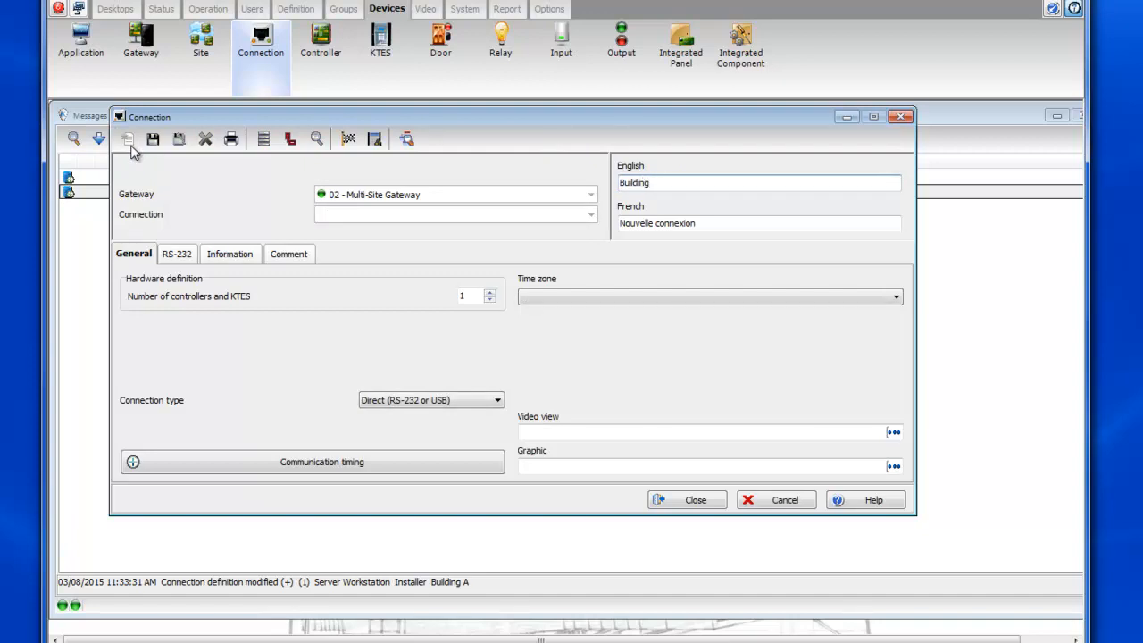
{"action": "left_click", "coordinate": [628, 225]}
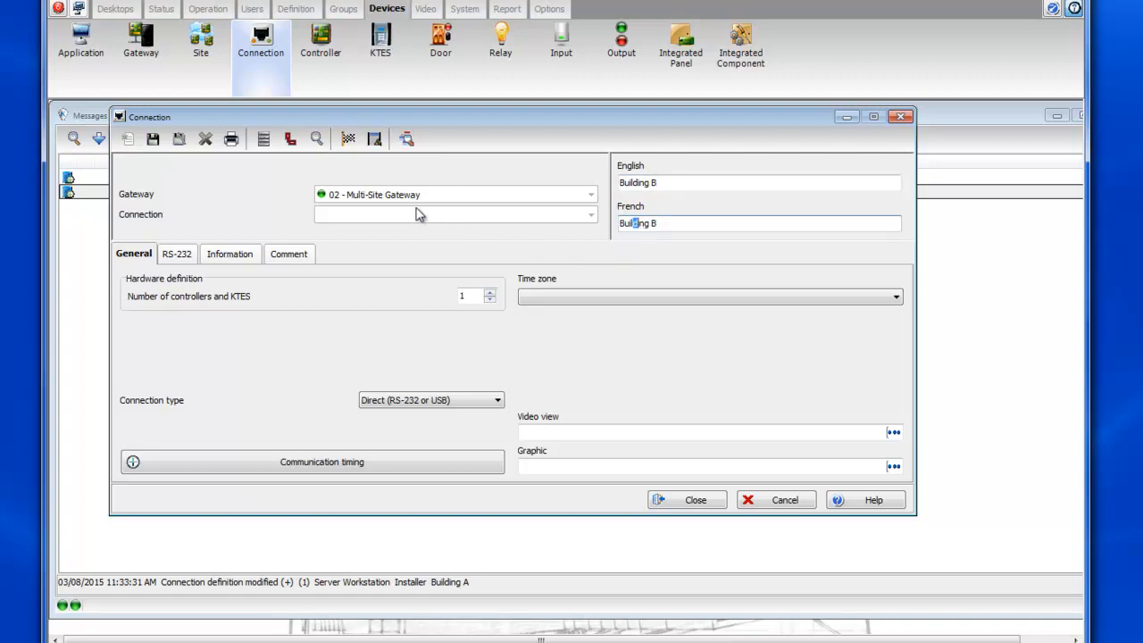
{"action": "left_click", "coordinate": [153, 138]}
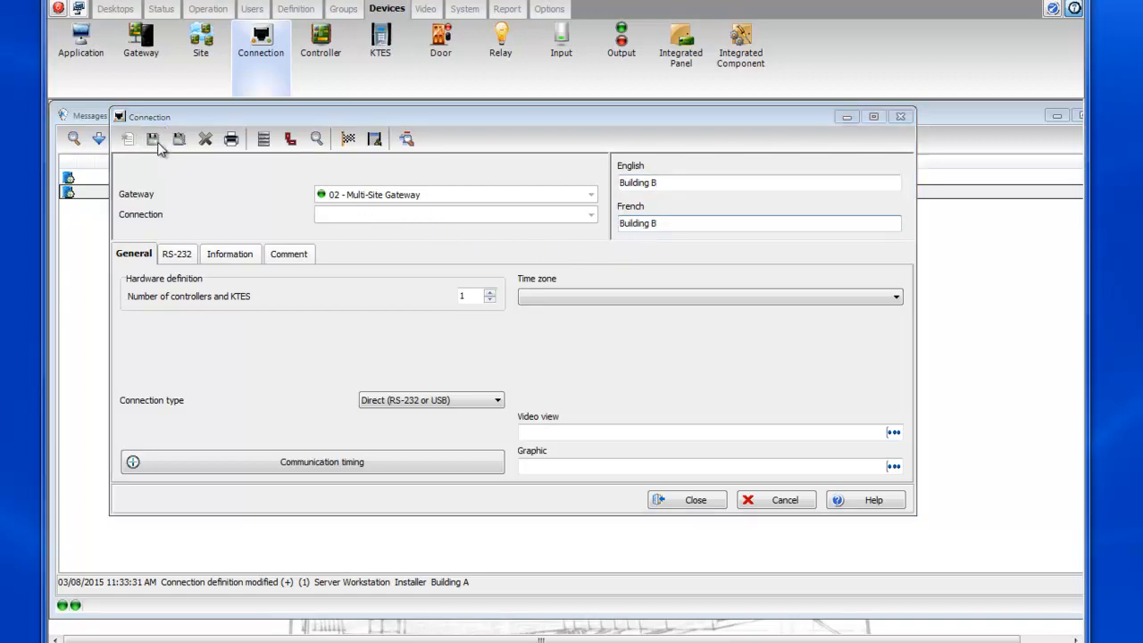
{"action": "left_click", "coordinate": [511, 363]}
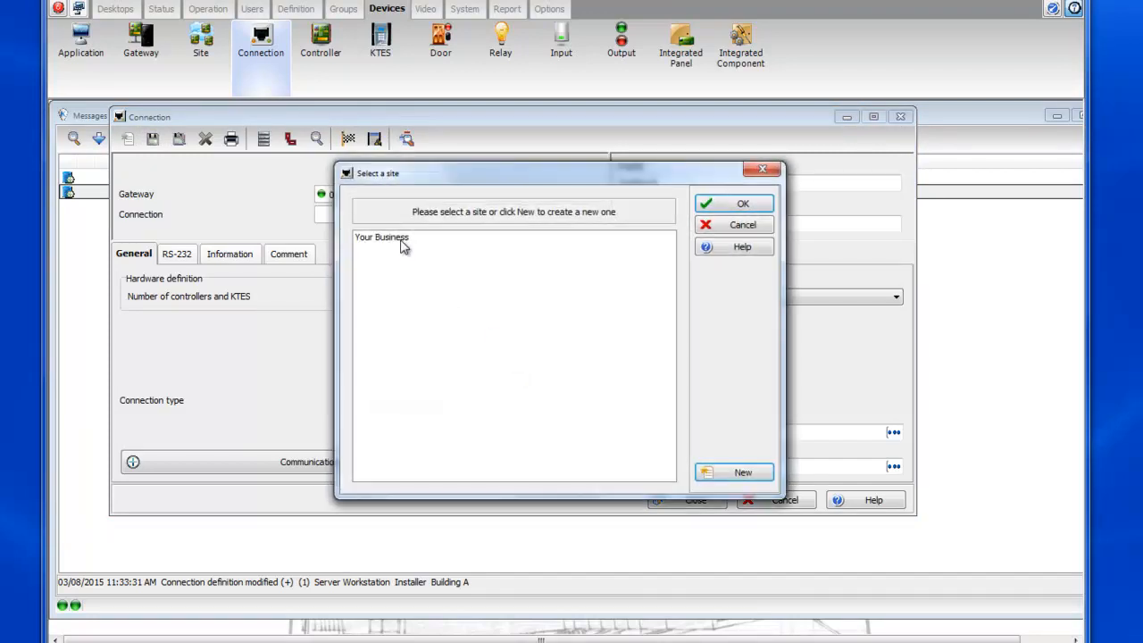
{"action": "left_click", "coordinate": [402, 240]}
{"action": "left_click", "coordinate": [724, 208]}
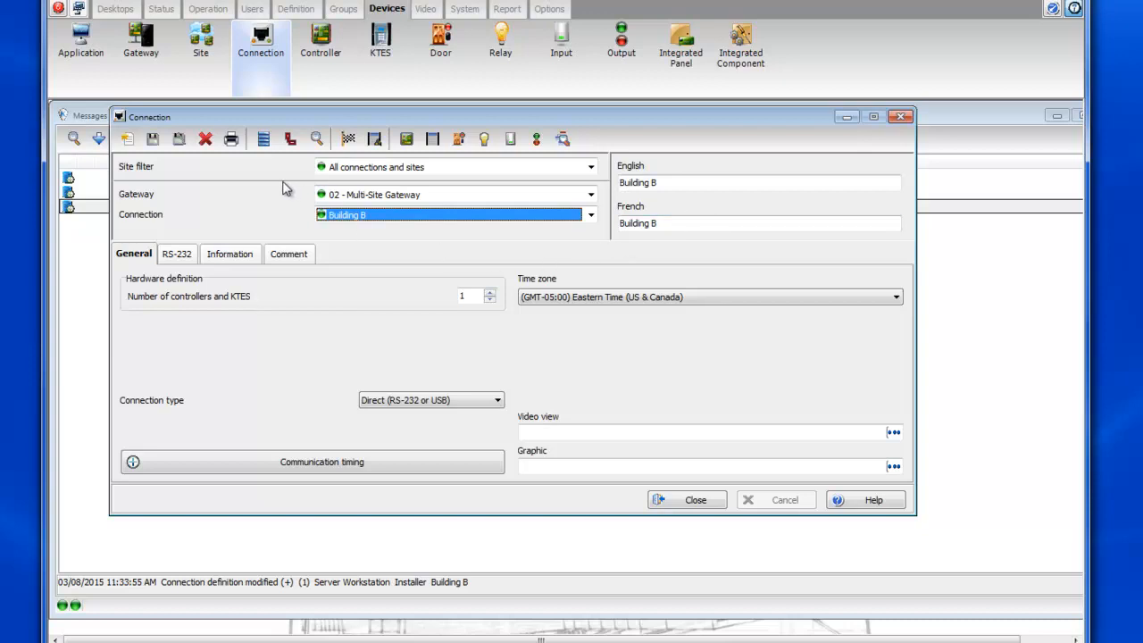
Create a connection named "Guard Booth" in both languages, save it into the Your Business site, and close the connection definitions
{"action": "left_click", "coordinate": [128, 139]}
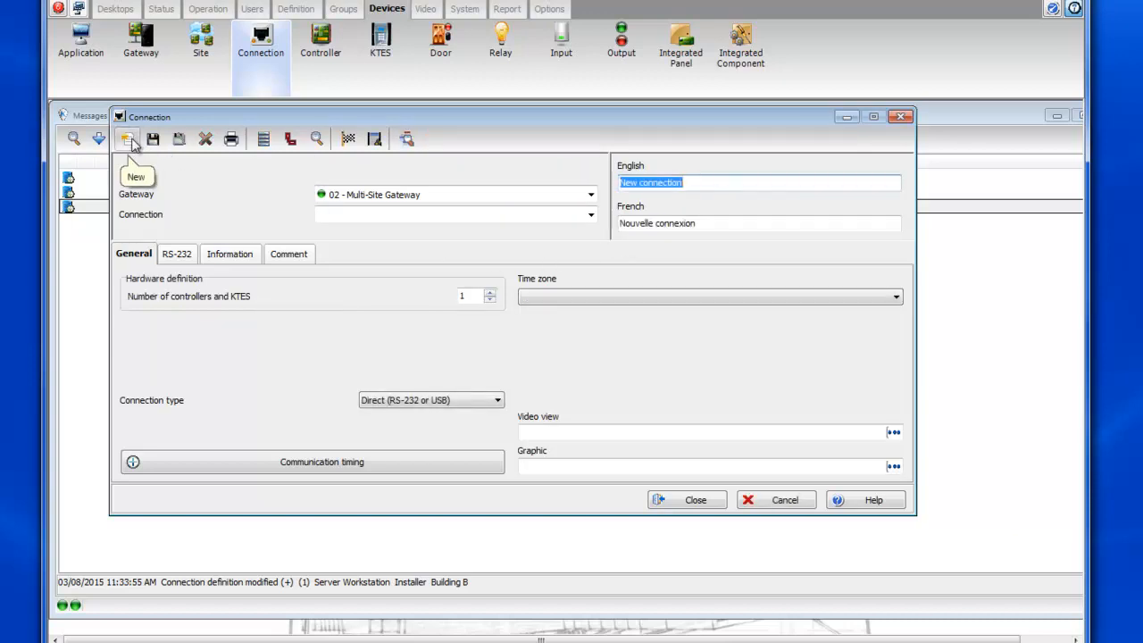
{"action": "type", "text": "Guard Booth"}
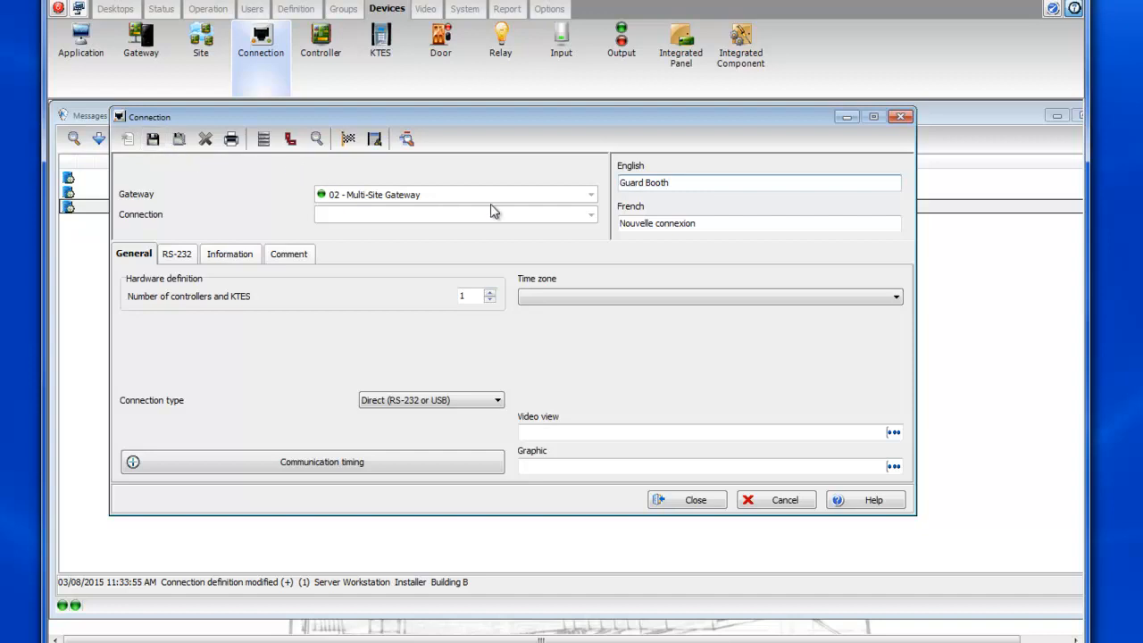
{"action": "left_click", "coordinate": [637, 228]}
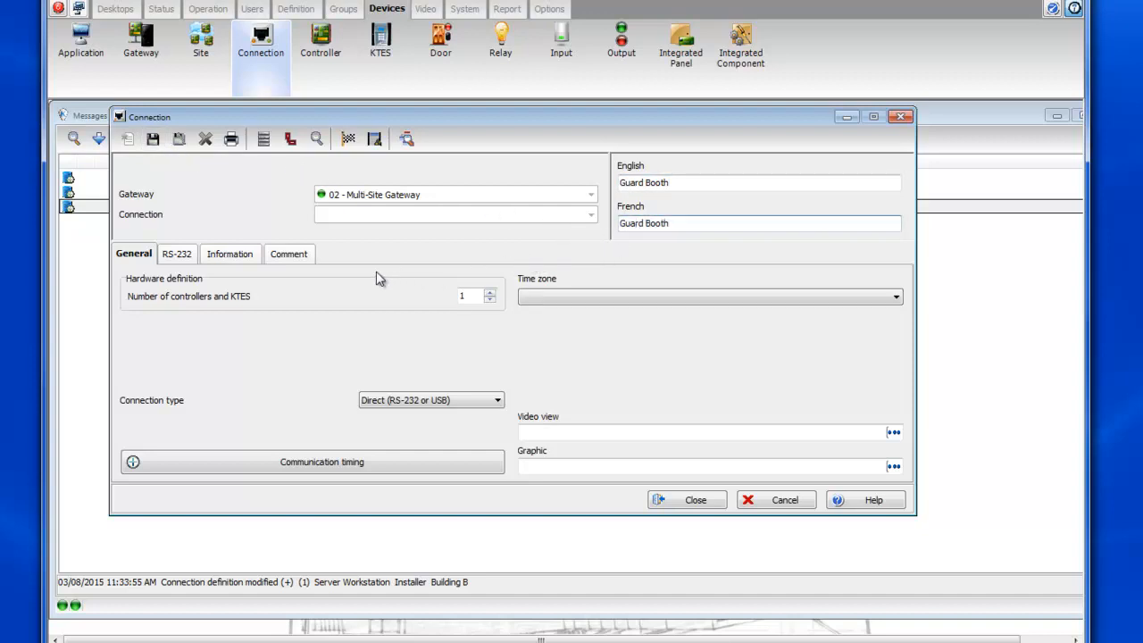
{"action": "left_click", "coordinate": [153, 139]}
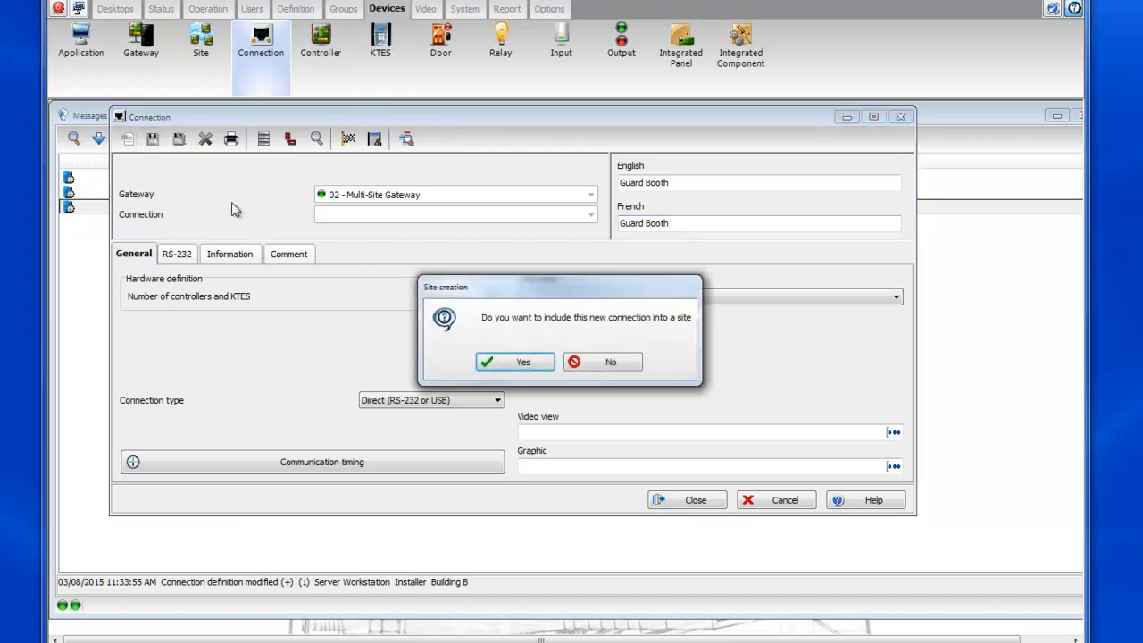
{"action": "left_click", "coordinate": [510, 363]}
{"action": "left_click", "coordinate": [399, 238]}
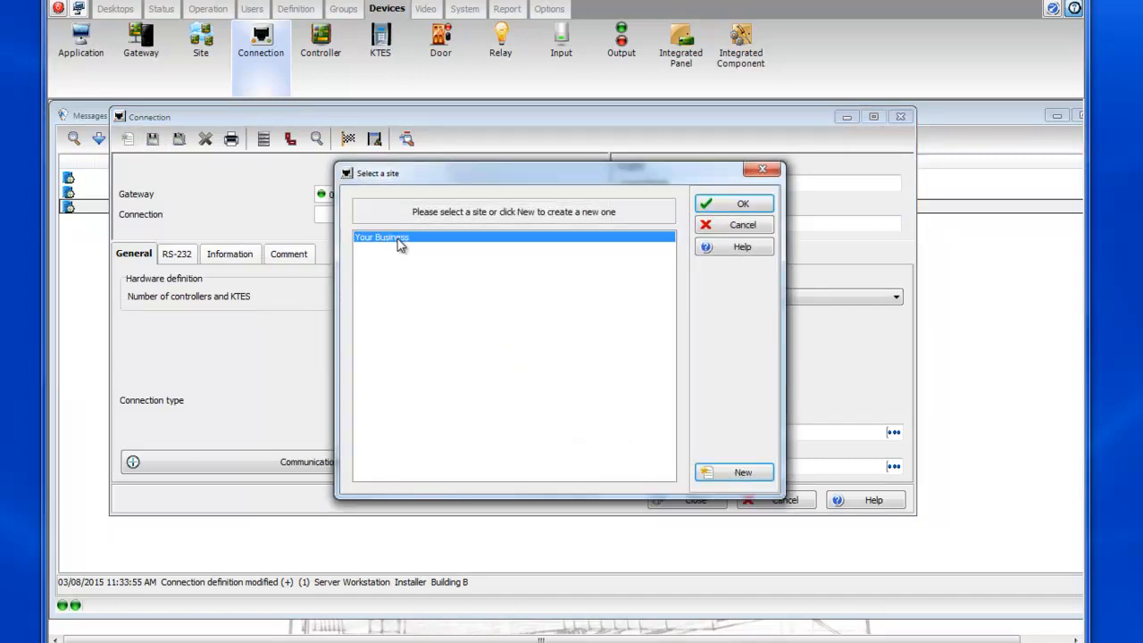
{"action": "left_click", "coordinate": [715, 204]}
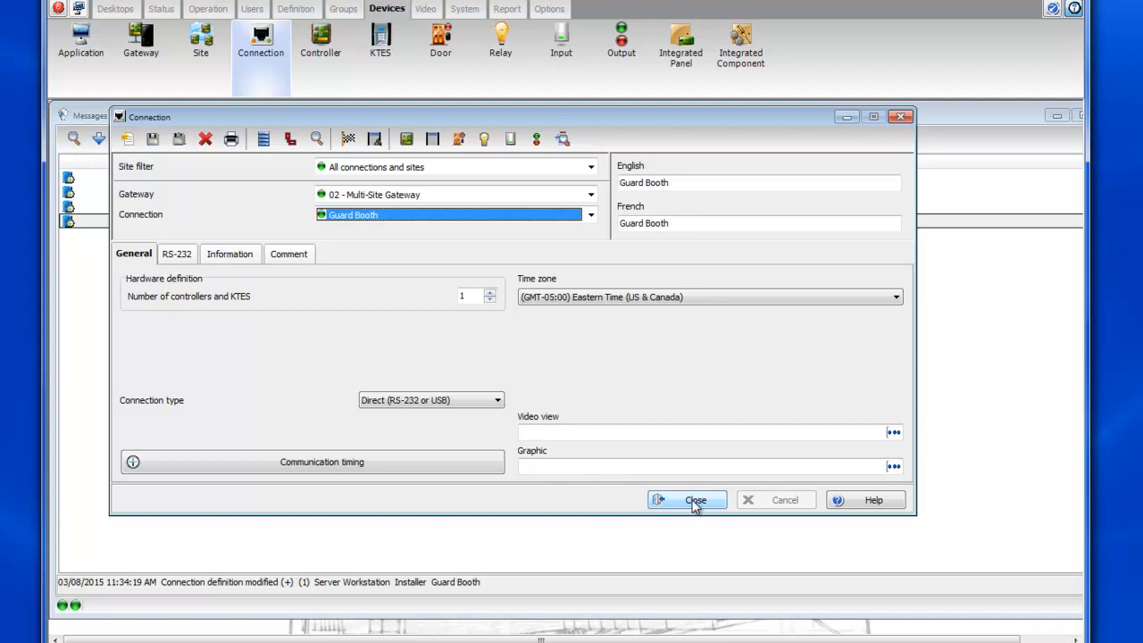
{"action": "left_click", "coordinate": [694, 501]}
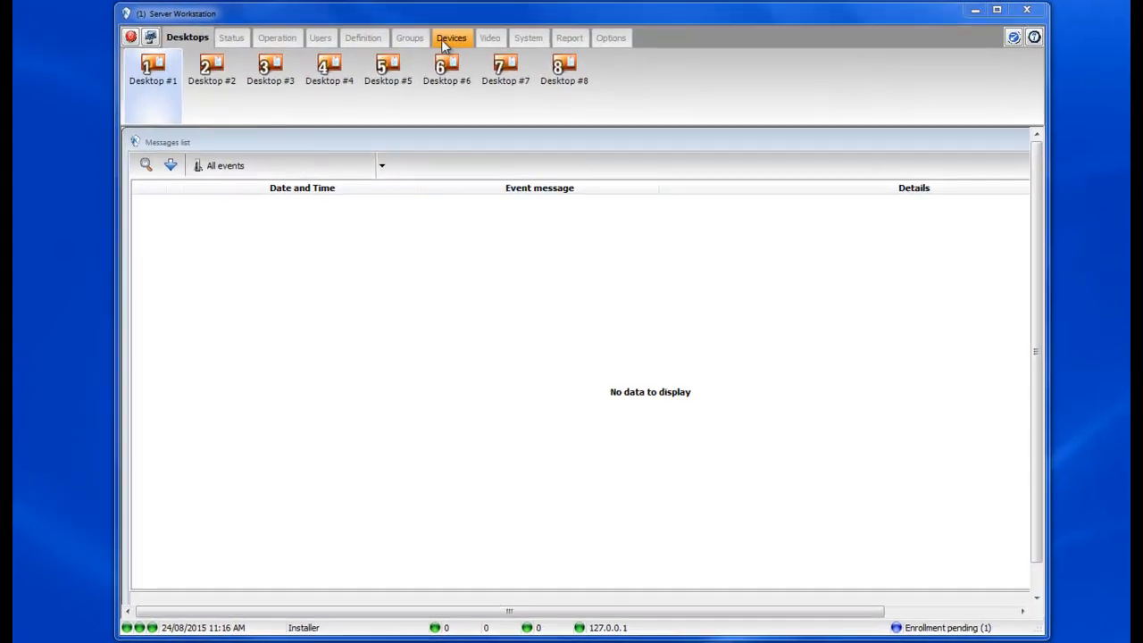
Review the list of connections defined under the Multi-Site Gateway in the connection definitions
{"action": "left_click", "coordinate": [461, 61]}
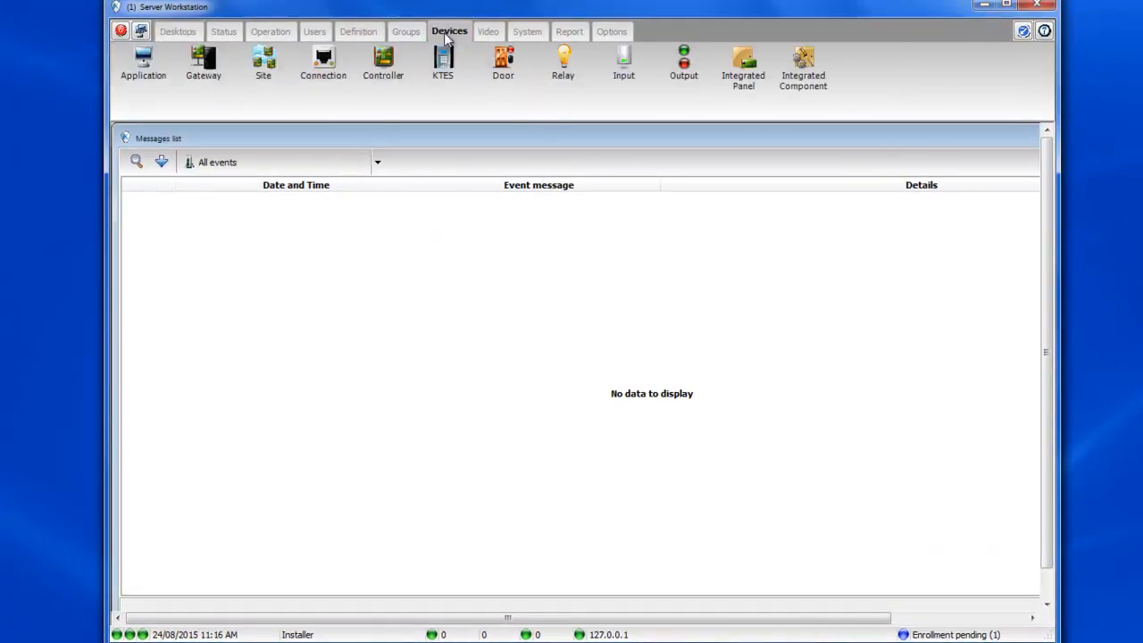
{"action": "left_click", "coordinate": [323, 89]}
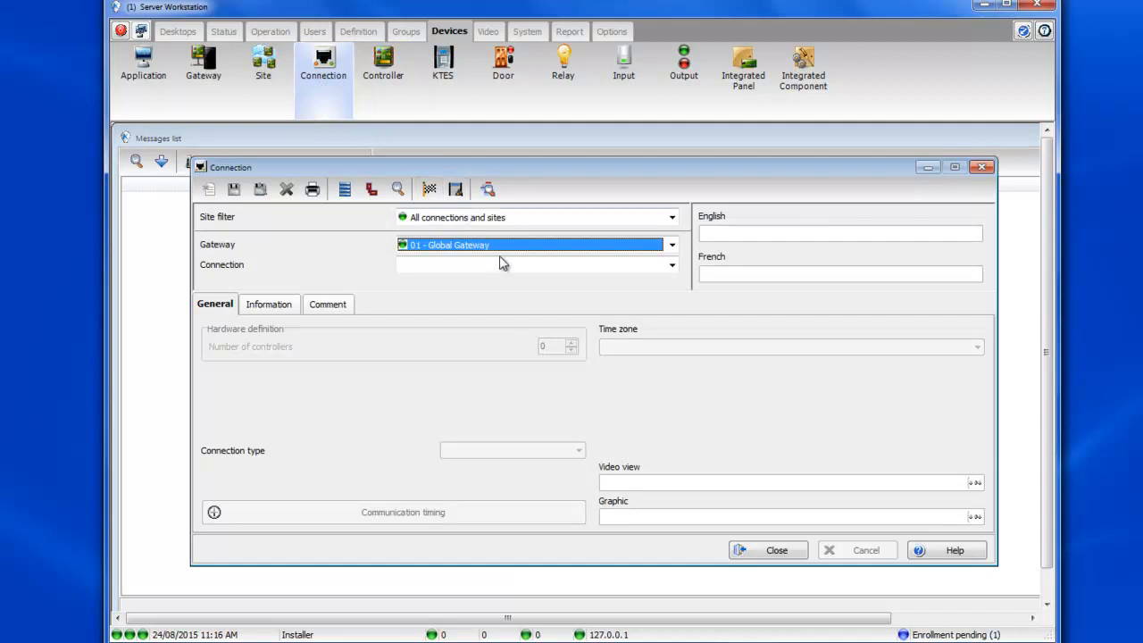
{"action": "left_click", "coordinate": [505, 250]}
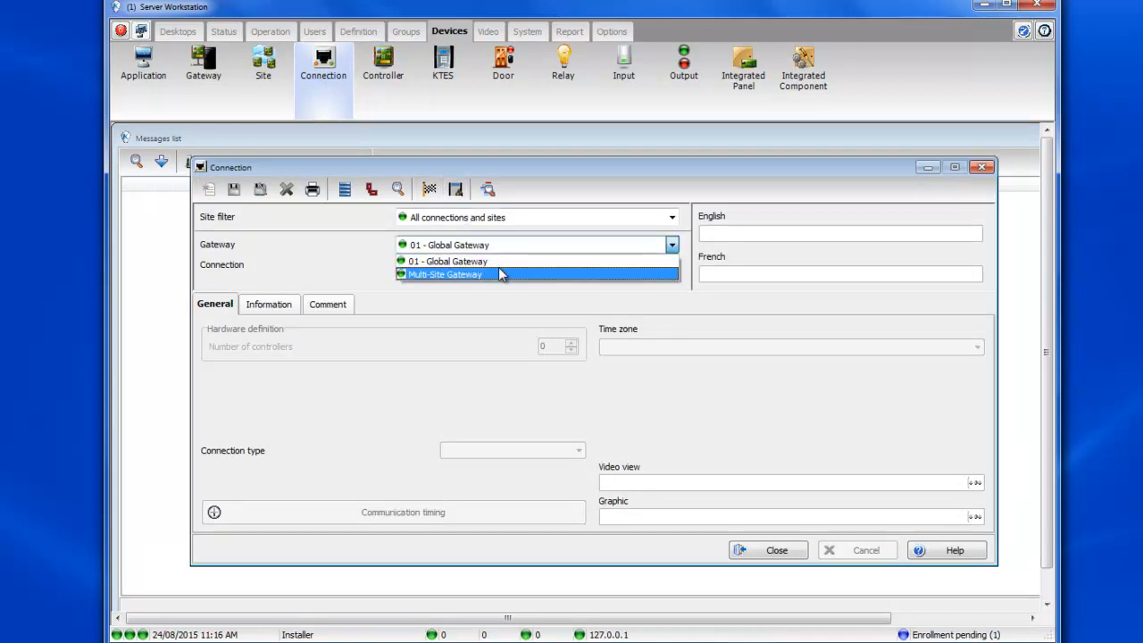
{"action": "left_click", "coordinate": [500, 273]}
{"action": "left_click", "coordinate": [500, 273]}
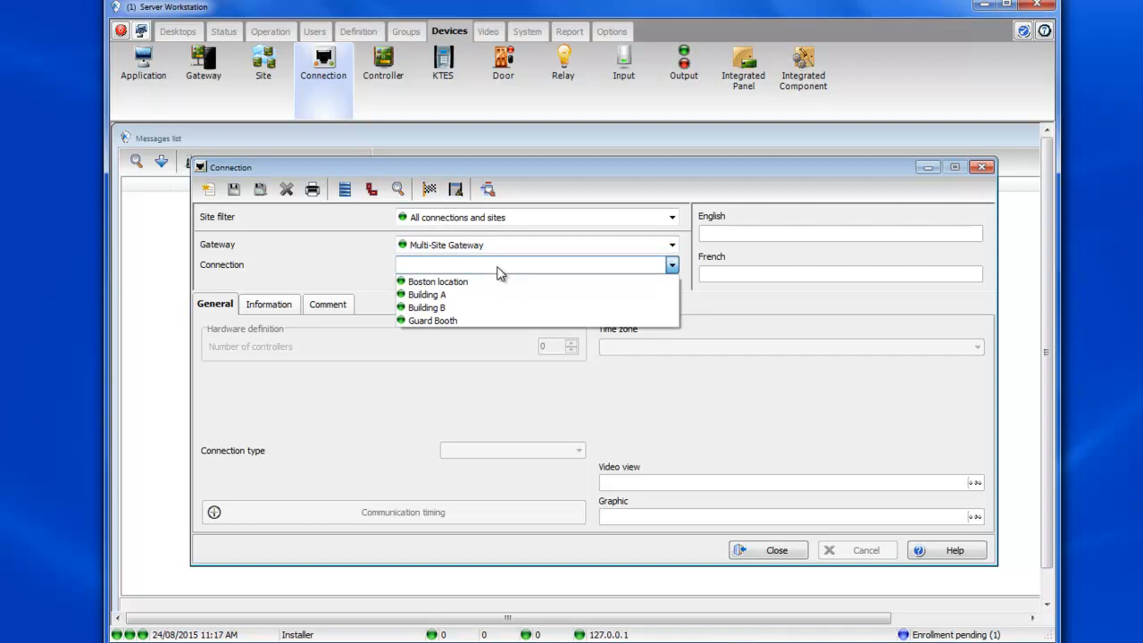
{"action": "left_click", "coordinate": [498, 267]}
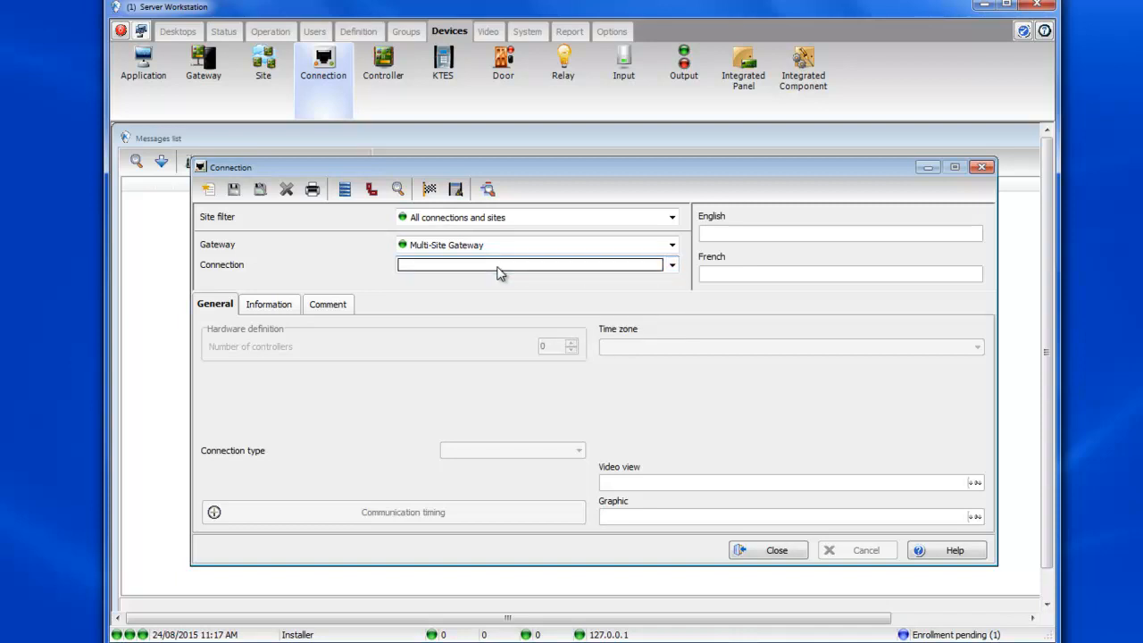
Examine which connections belong to the Your Business site, and close the site definition
{"action": "left_click", "coordinate": [266, 90]}
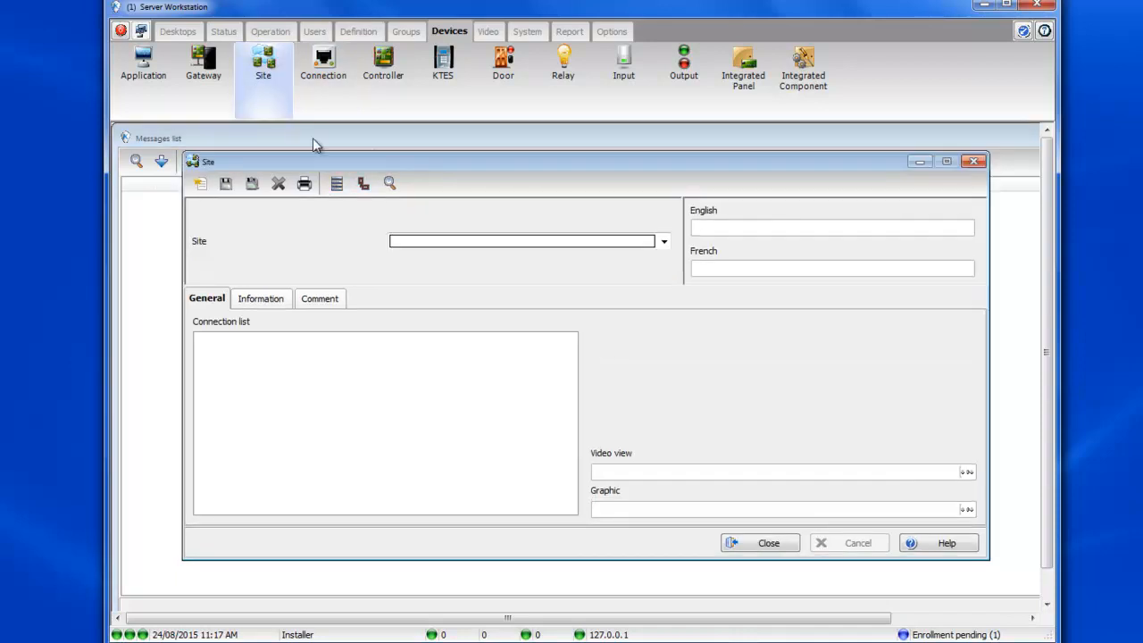
{"action": "left_click", "coordinate": [433, 243]}
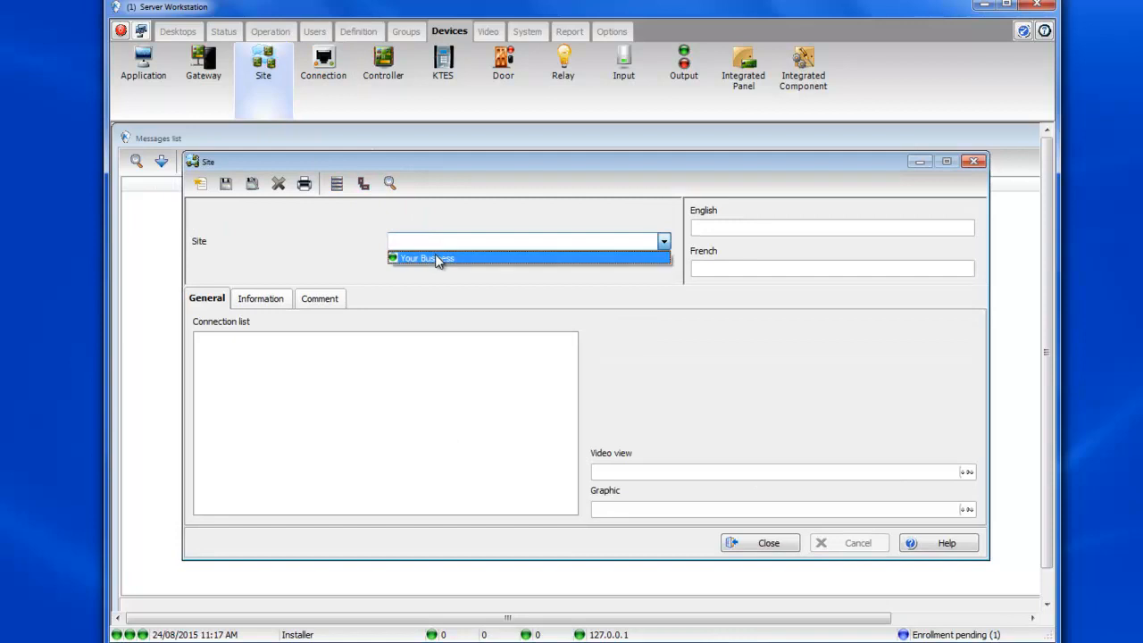
{"action": "left_click", "coordinate": [435, 258]}
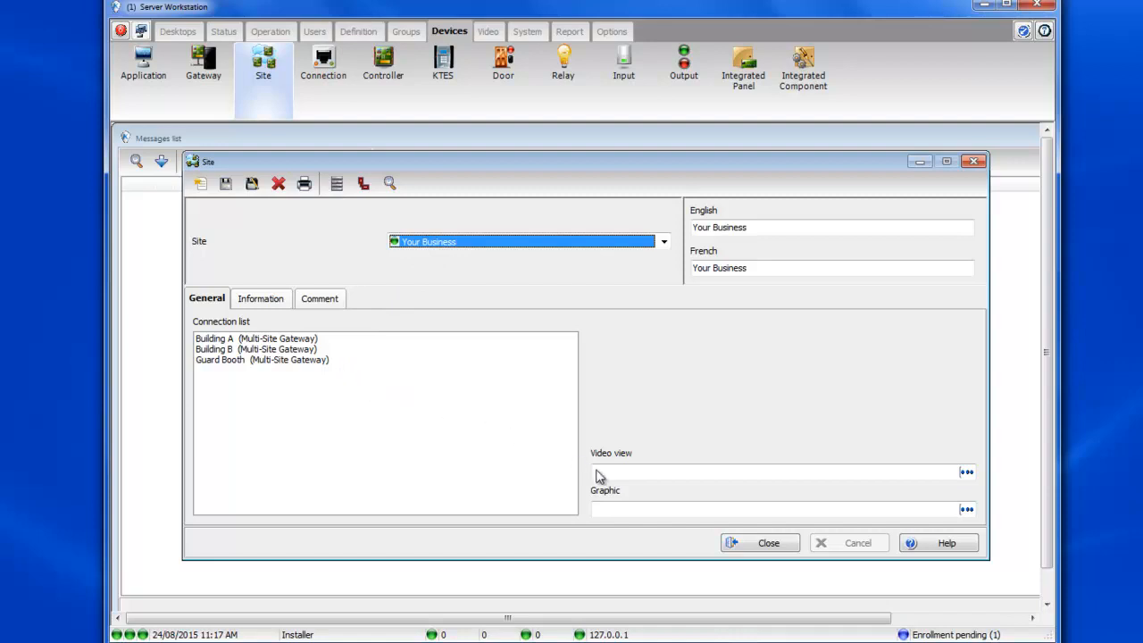
{"action": "left_click", "coordinate": [750, 542]}
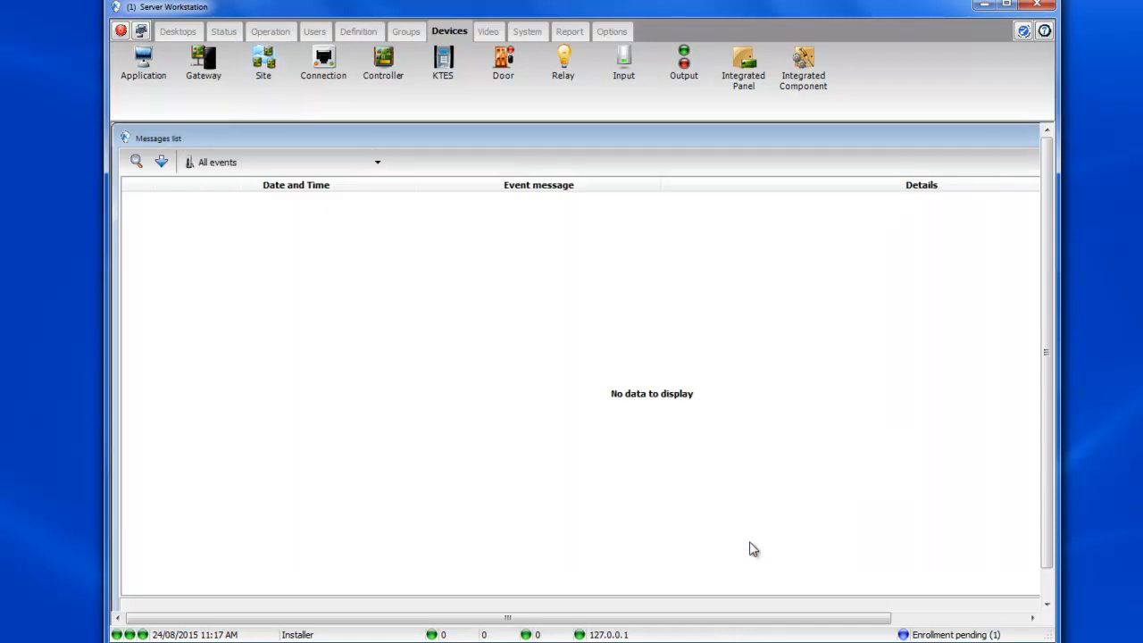
Examine the door schedules of the Boston employee access level for the Boston location connection
{"action": "left_click", "coordinate": [317, 33]}
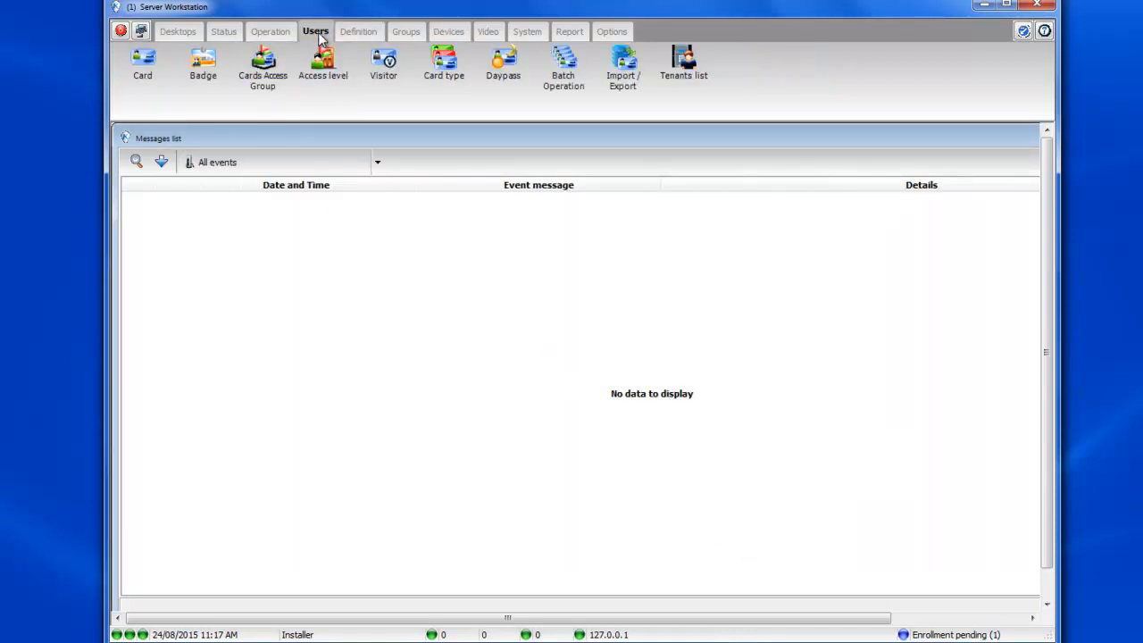
{"action": "left_click", "coordinate": [322, 101]}
{"action": "left_click", "coordinate": [431, 223]}
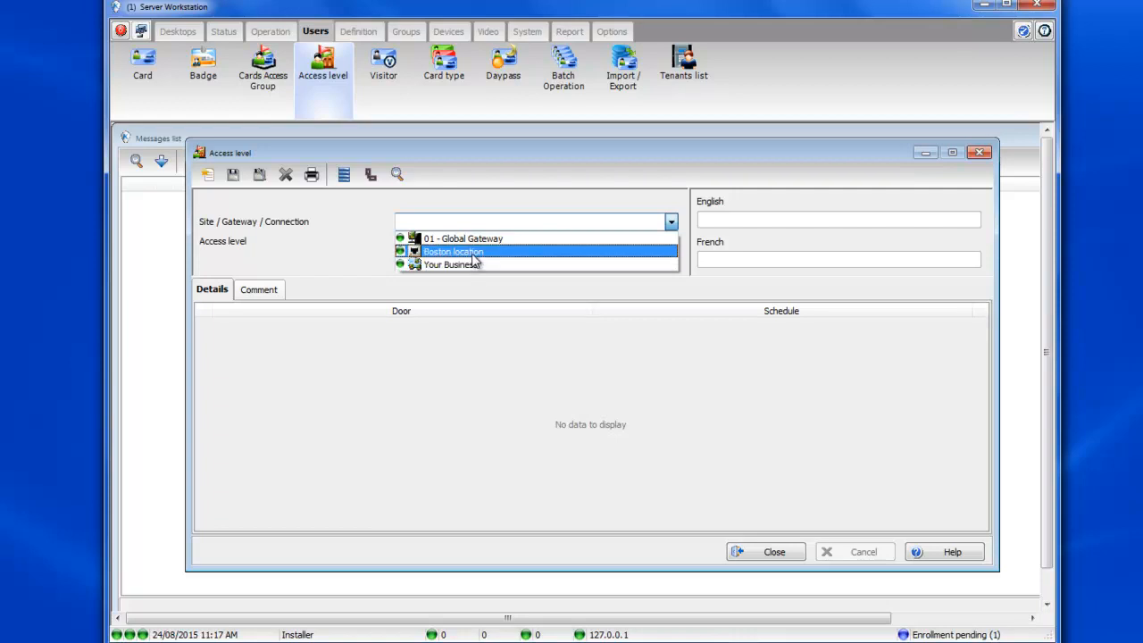
{"action": "left_click", "coordinate": [476, 258]}
{"action": "left_click", "coordinate": [462, 242]}
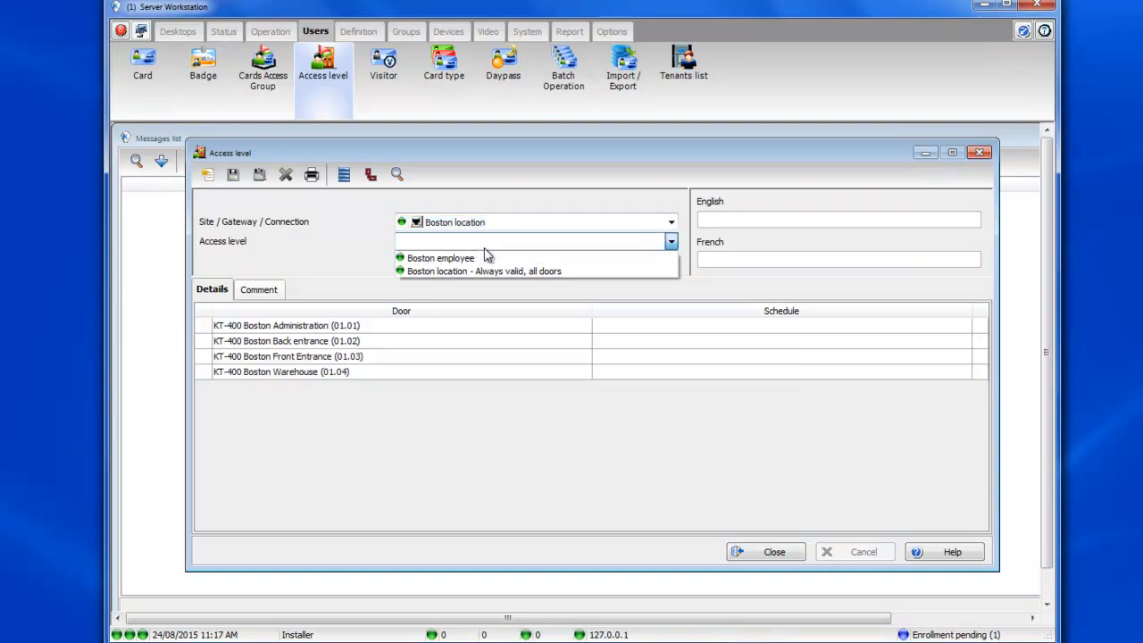
{"action": "left_click", "coordinate": [488, 258]}
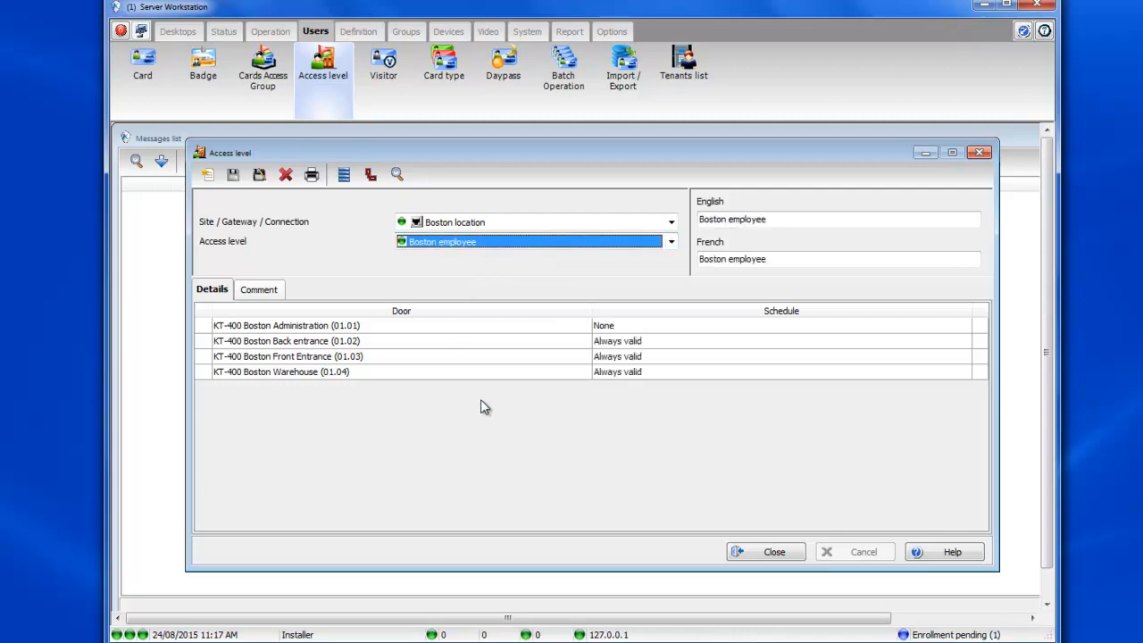
Compare the door schedules of the Building A and Guards access levels for the Your Business site, and close the access level definitions
{"action": "left_click", "coordinate": [449, 225]}
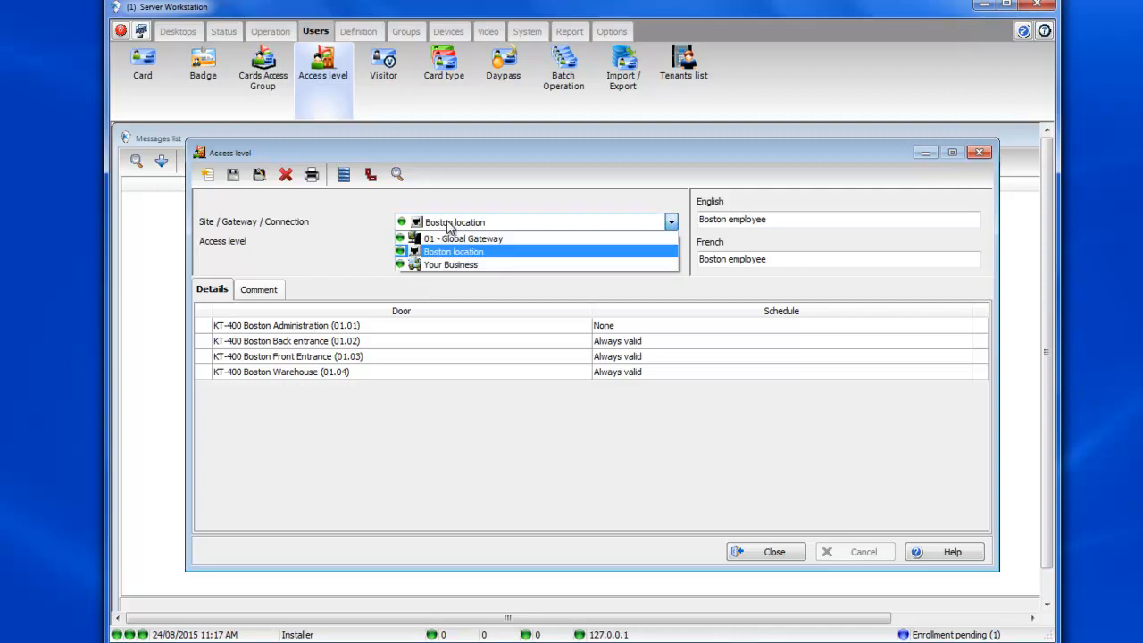
{"action": "left_click", "coordinate": [453, 266]}
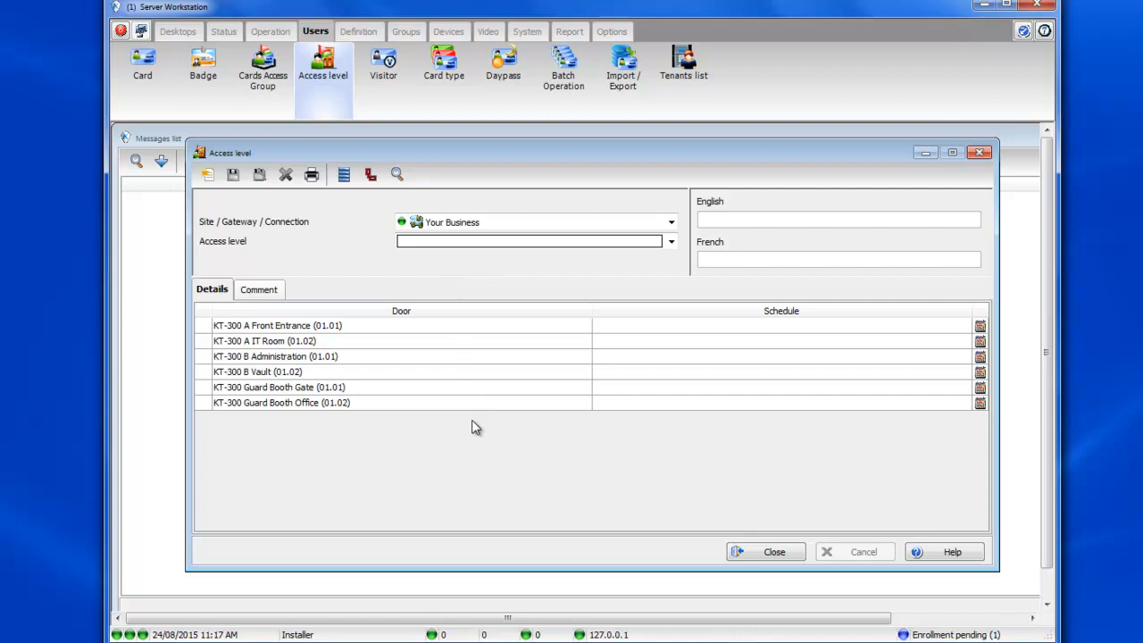
{"action": "left_click", "coordinate": [435, 242]}
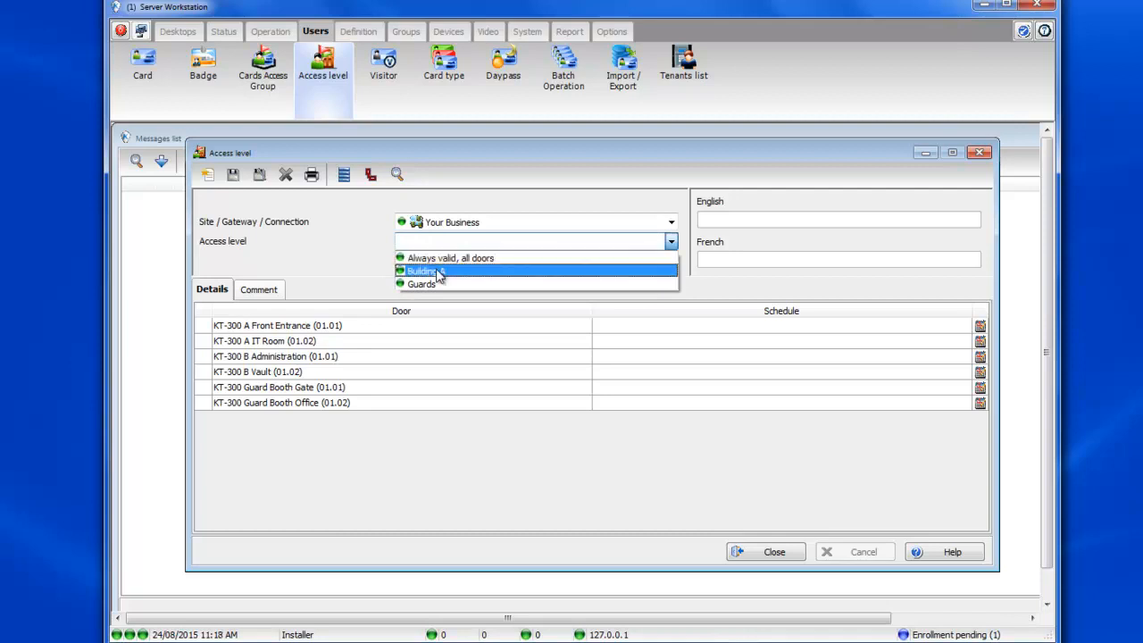
{"action": "left_click", "coordinate": [438, 271]}
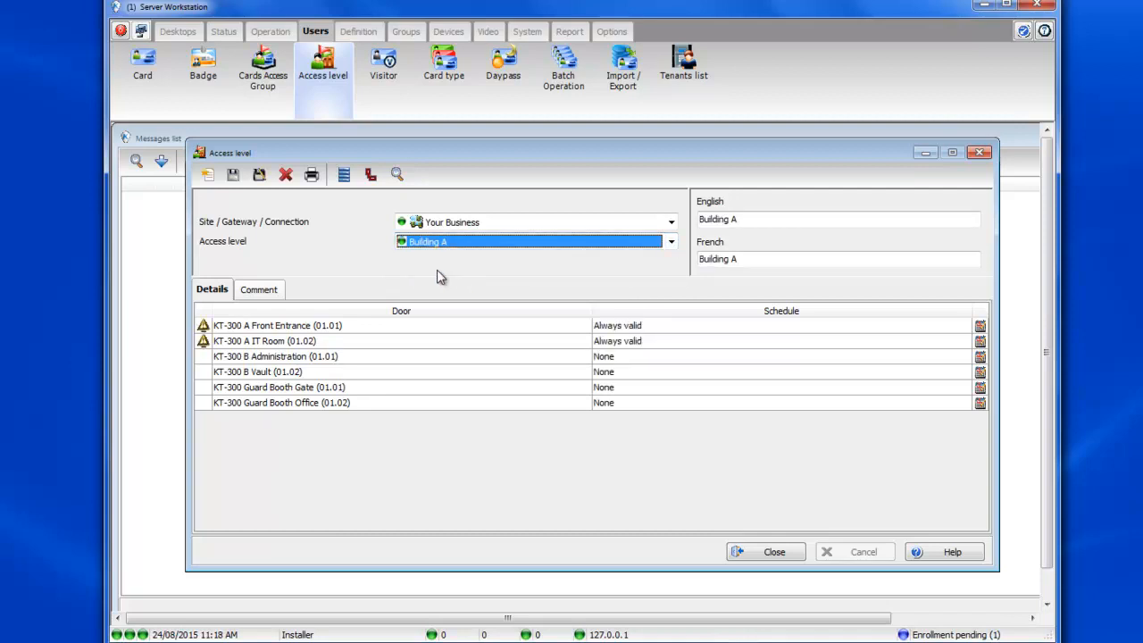
{"action": "left_click", "coordinate": [432, 244]}
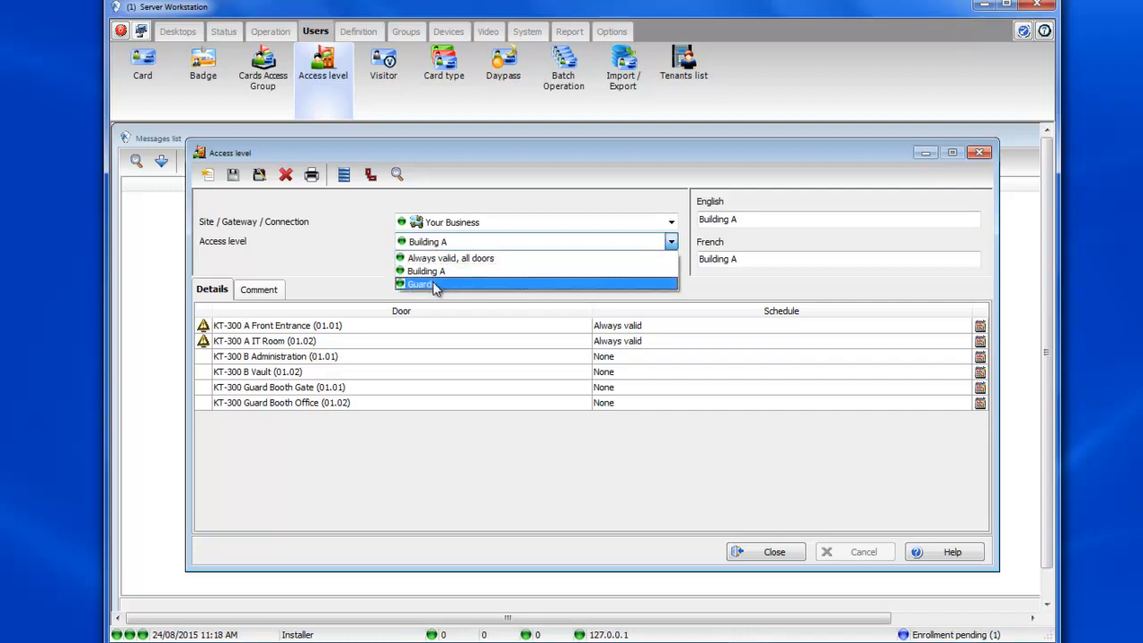
{"action": "left_click", "coordinate": [436, 284]}
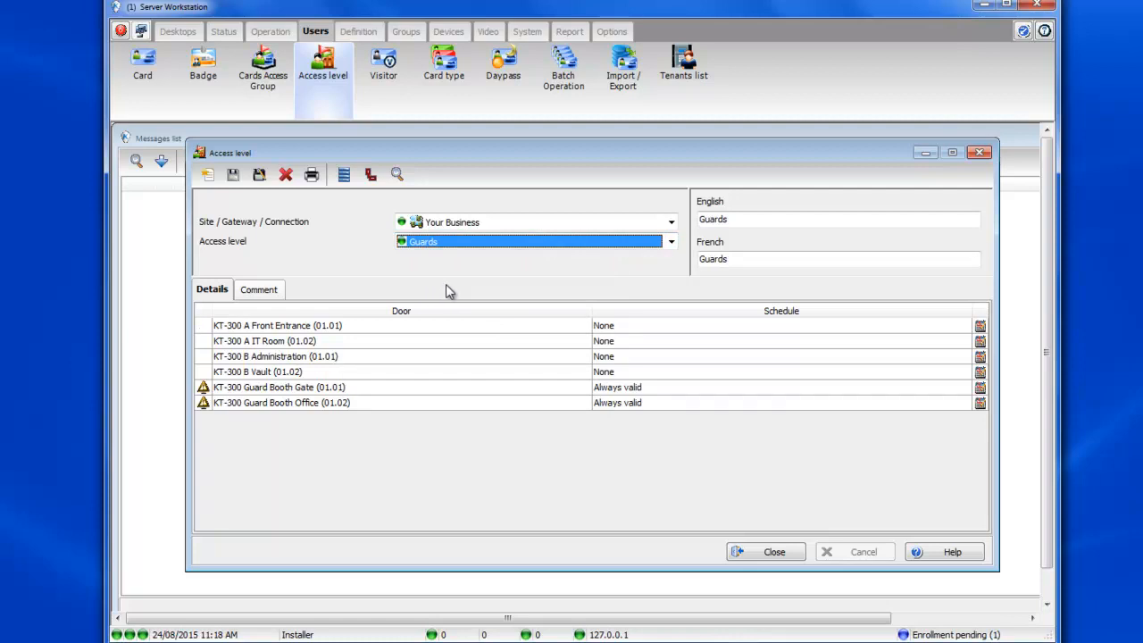
{"action": "left_click", "coordinate": [768, 553]}
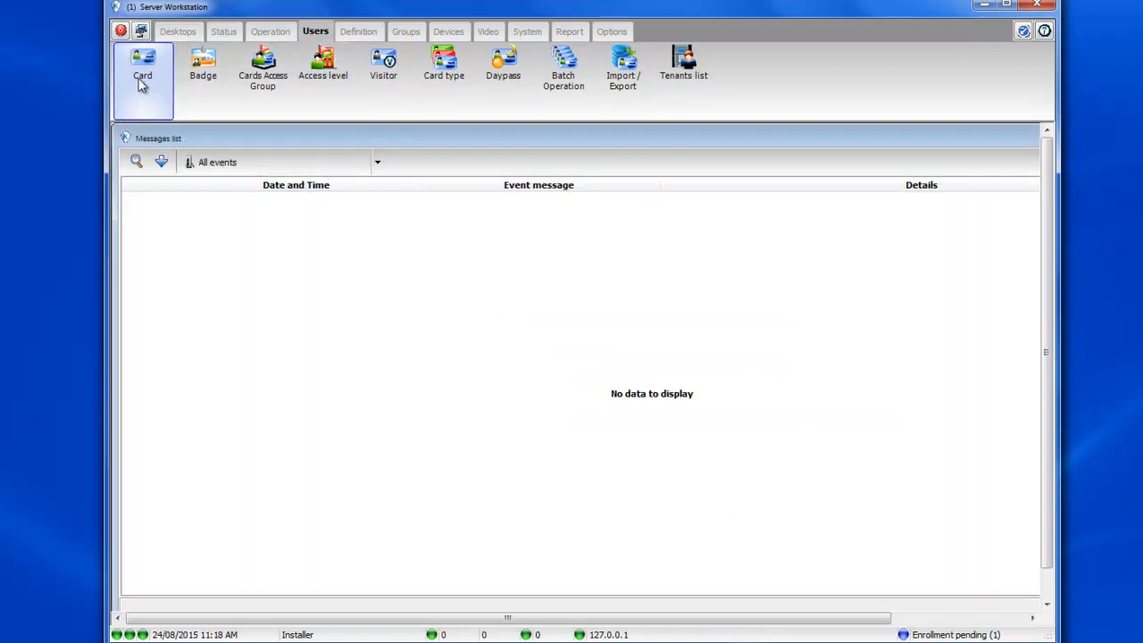
Bring up the Technician card and set its access level for Boston location to Boston employee
{"action": "left_click", "coordinate": [141, 82]}
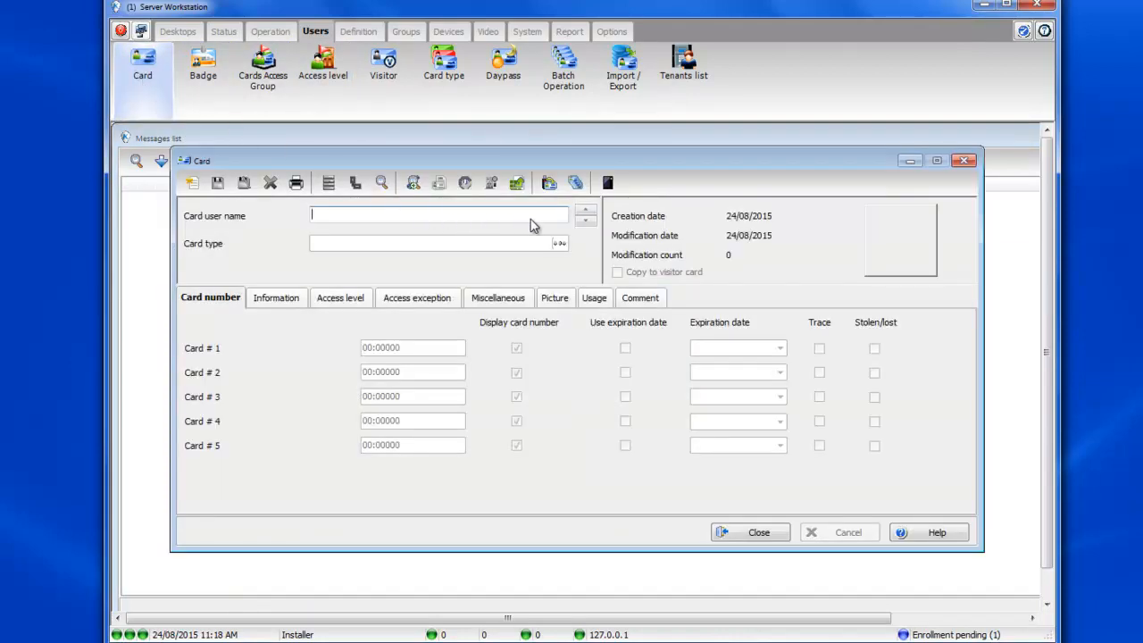
{"action": "left_click", "coordinate": [587, 214]}
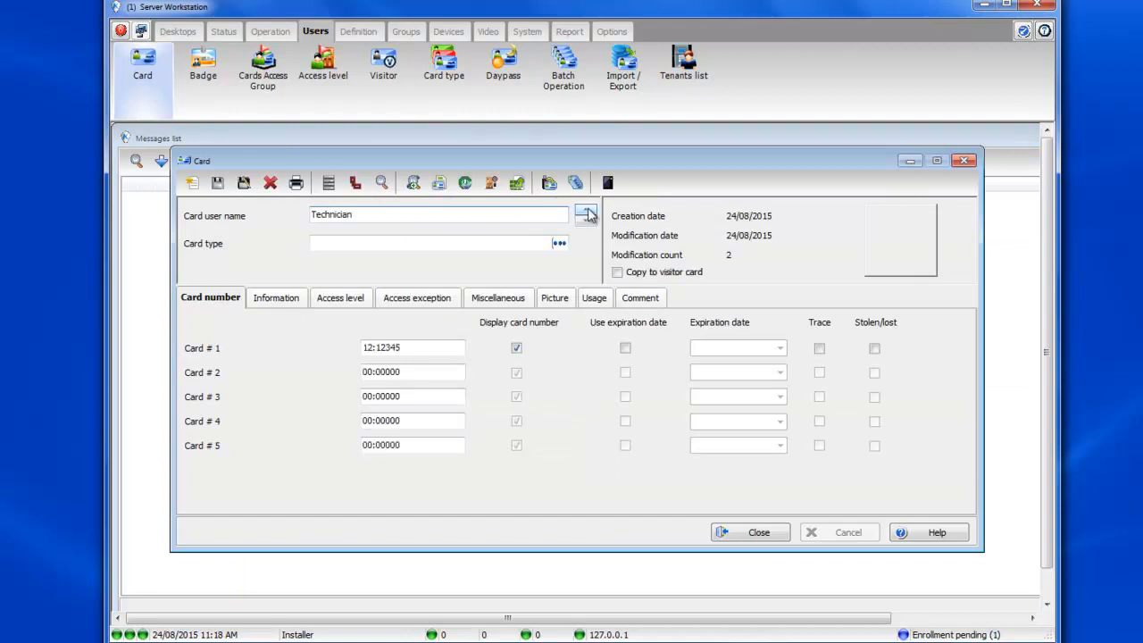
{"action": "left_click", "coordinate": [344, 301]}
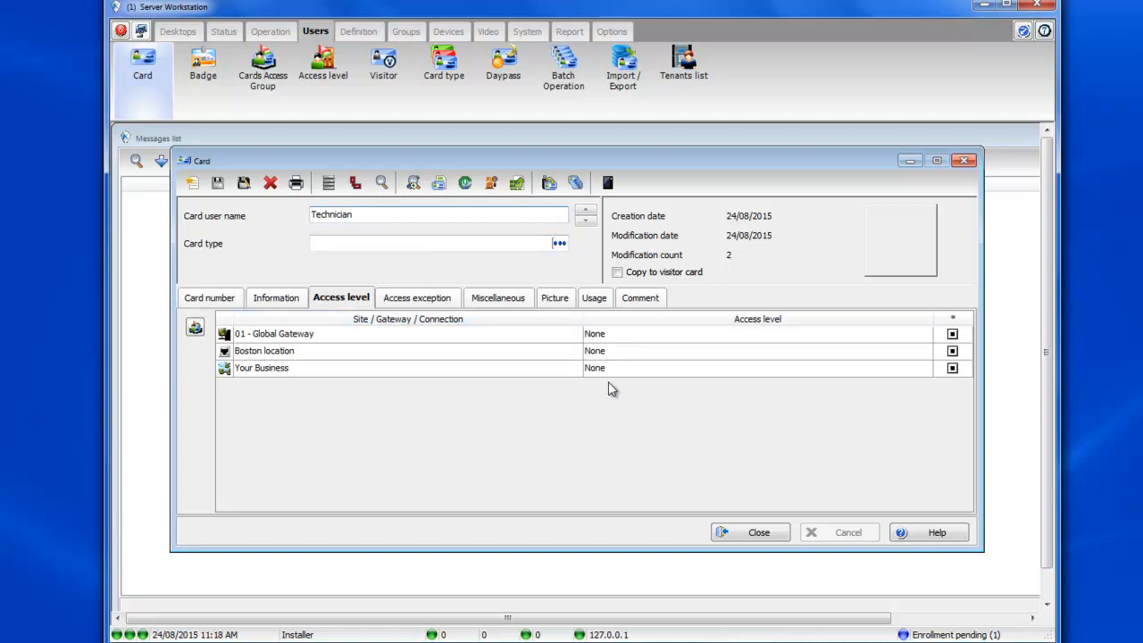
{"action": "left_click", "coordinate": [706, 357]}
{"action": "left_click", "coordinate": [708, 357]}
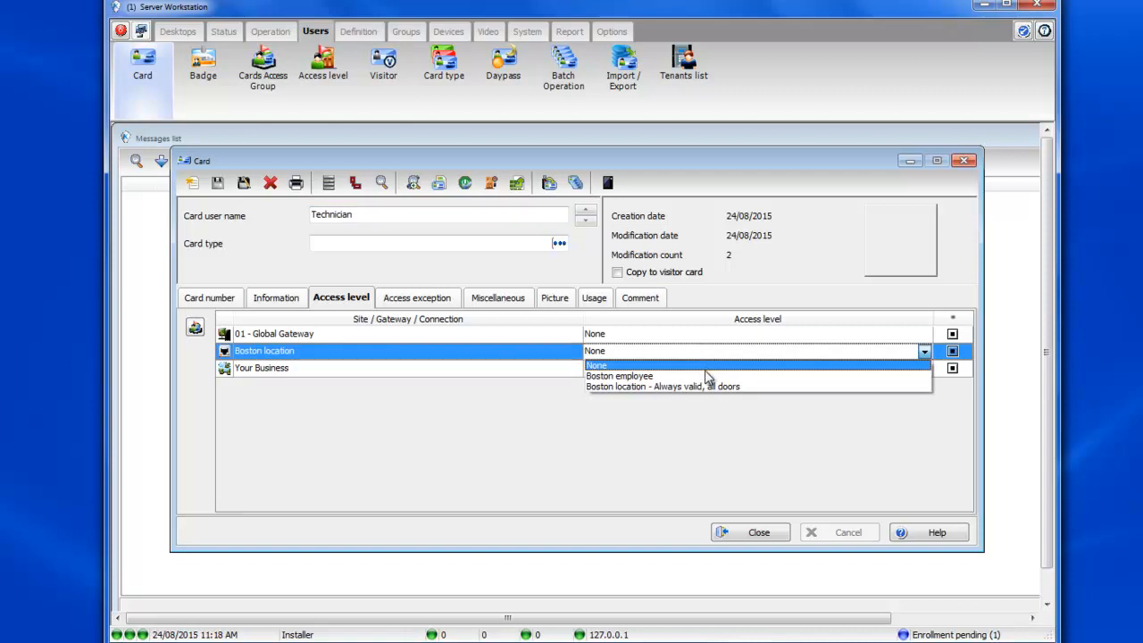
{"action": "left_click", "coordinate": [705, 376]}
Set the Technician card's access level for Your Business to Building A, then save and close the card
{"action": "left_click", "coordinate": [679, 370]}
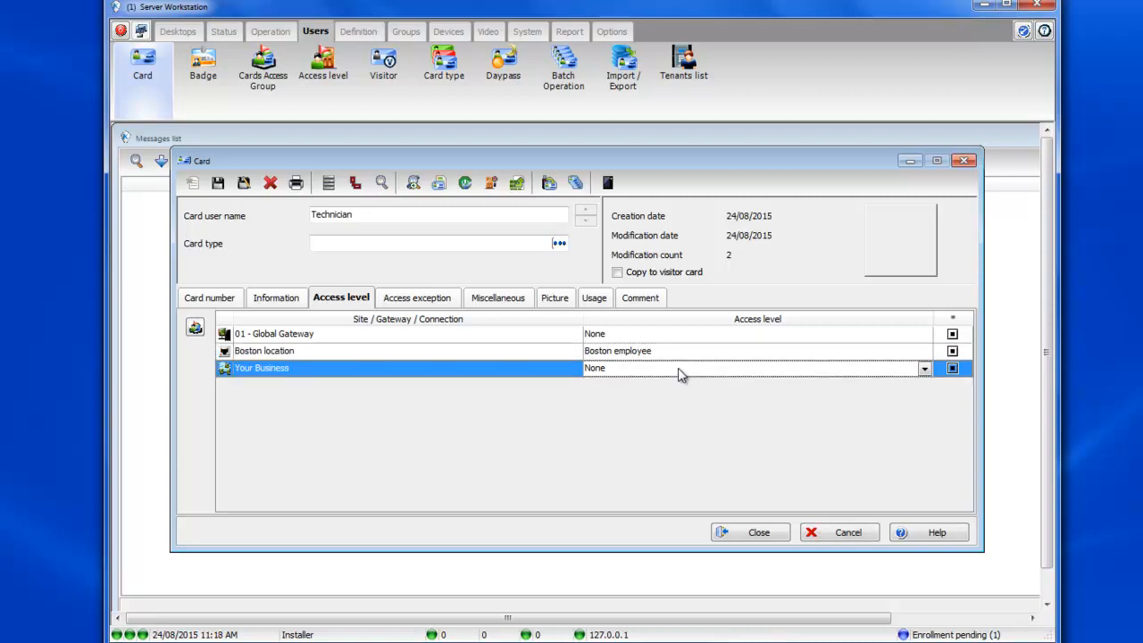
{"action": "left_click", "coordinate": [680, 372]}
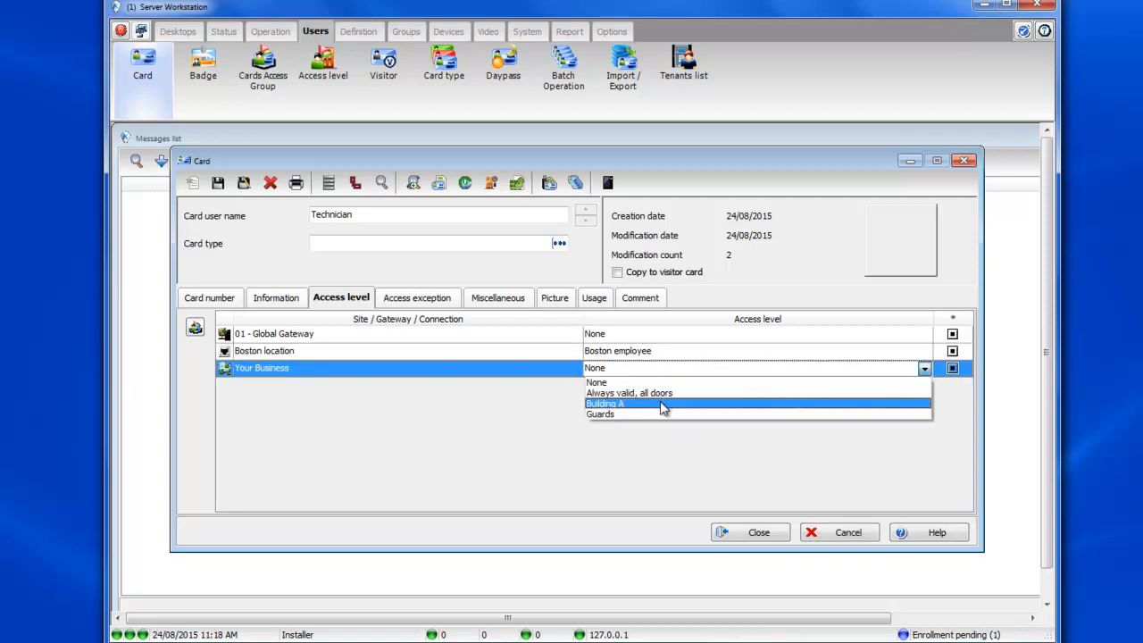
{"action": "left_click", "coordinate": [662, 405]}
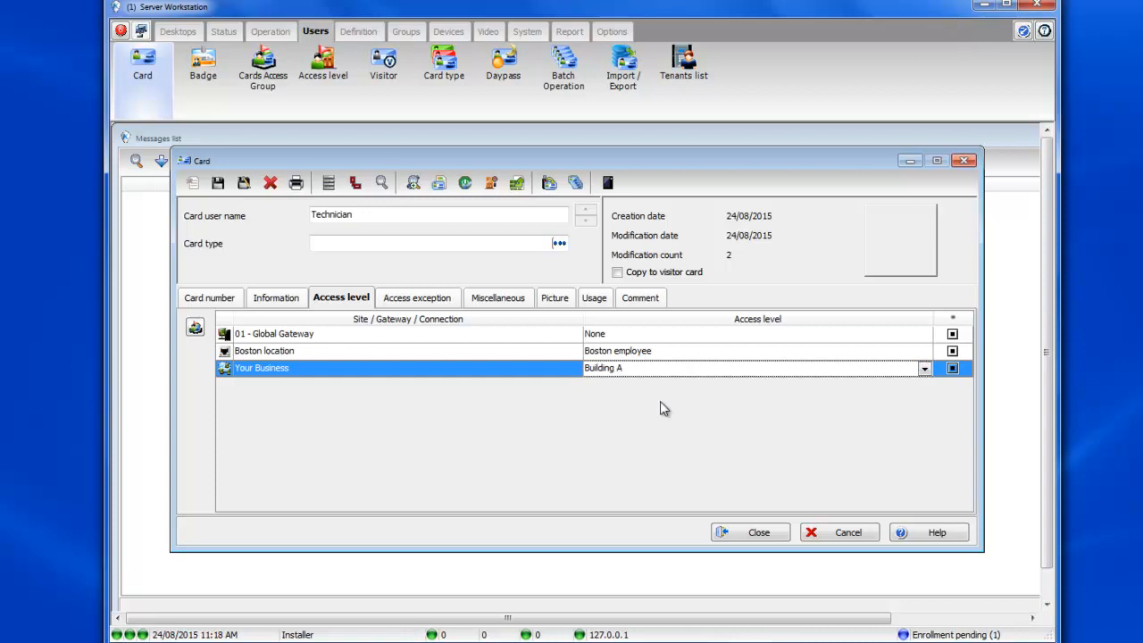
{"action": "left_click", "coordinate": [218, 185]}
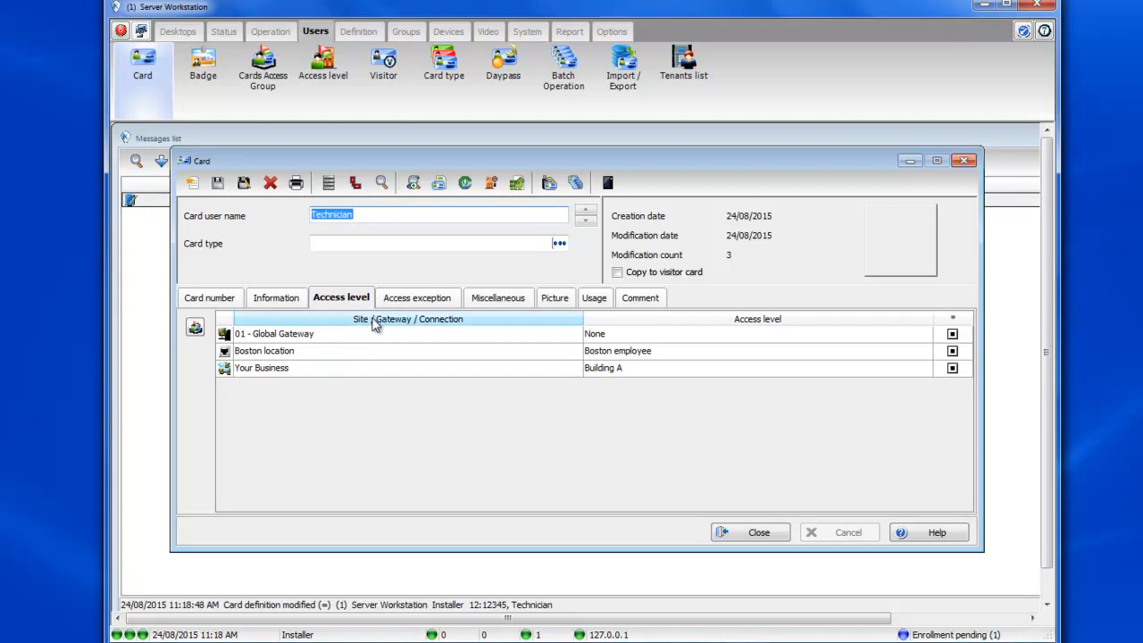
{"action": "left_click", "coordinate": [729, 536]}
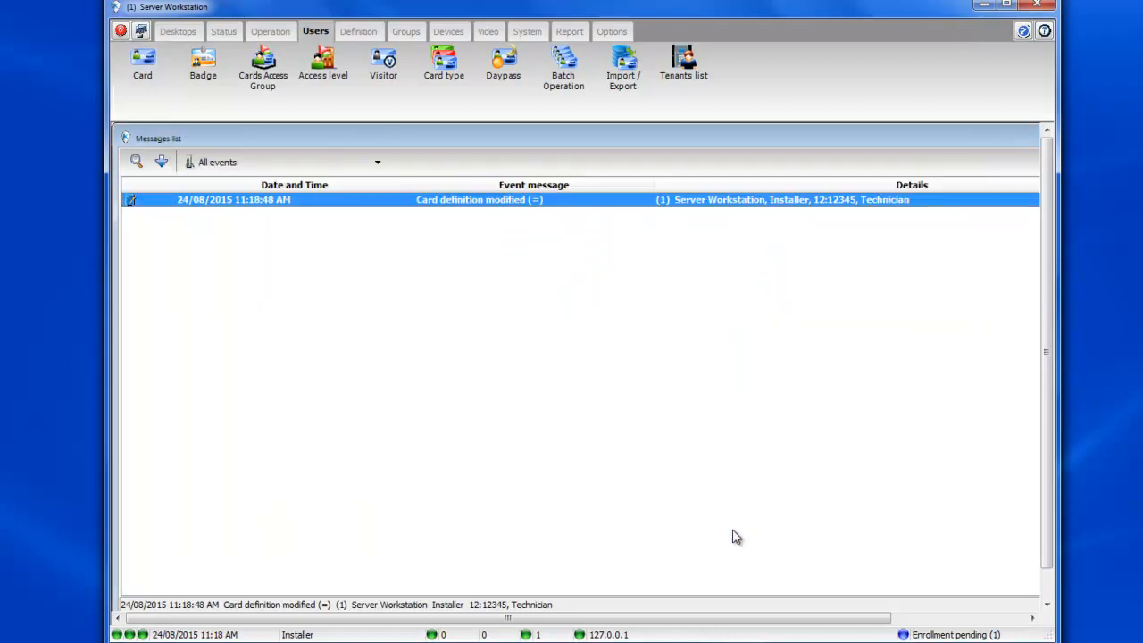